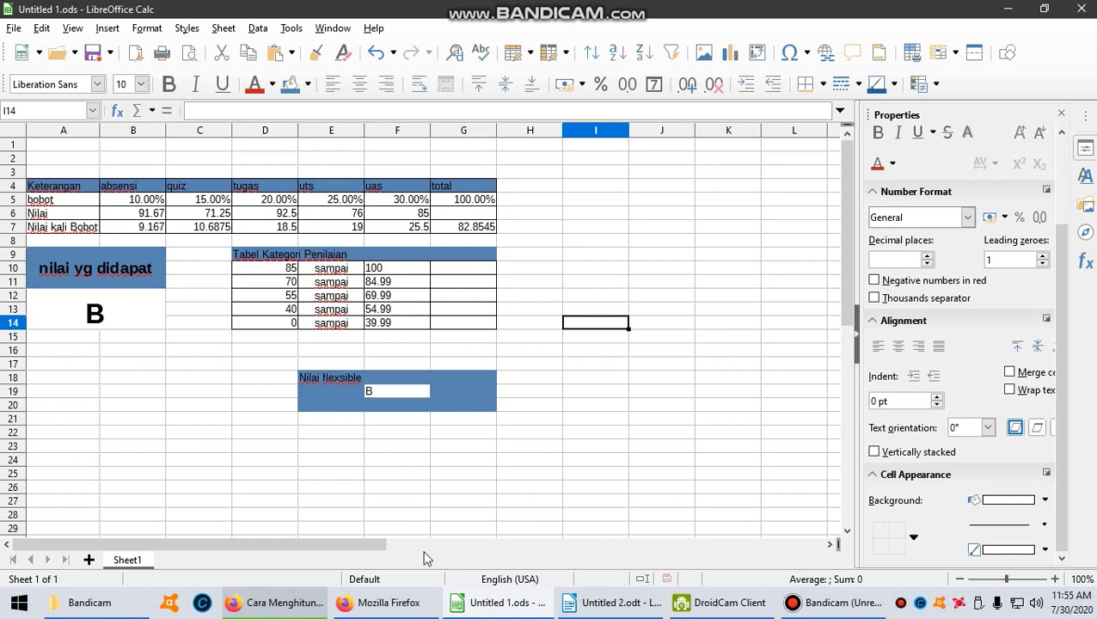
Switch to the Firefox article on calculating IP and IPK and examine its letter-grade ranges alongside the Calc grade table.
mouse_move(378, 613)
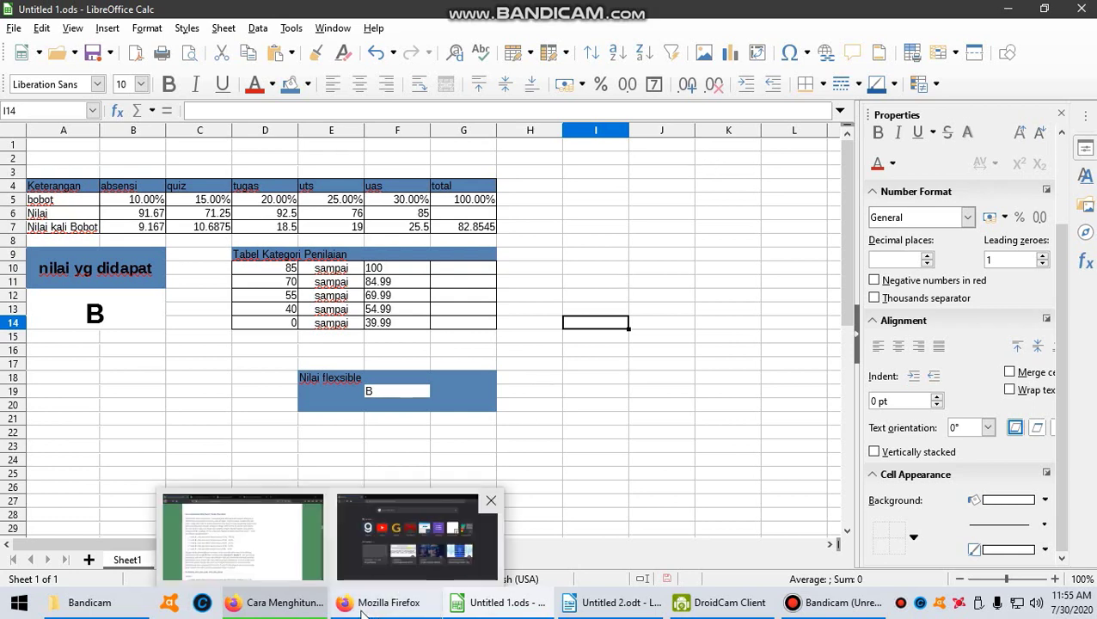
click(249, 556)
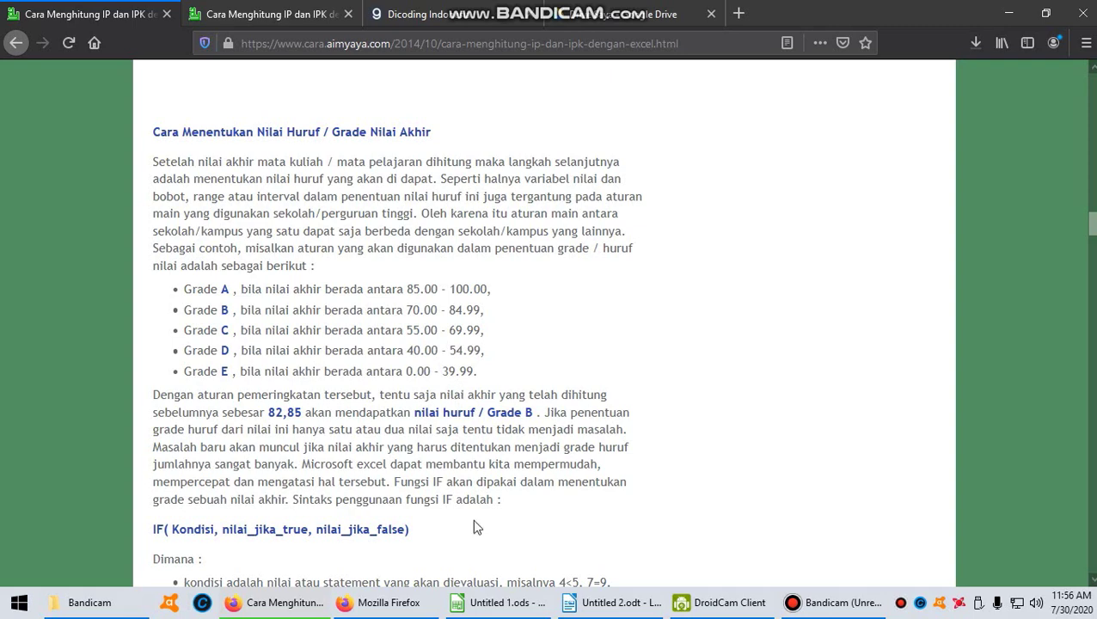
click(514, 604)
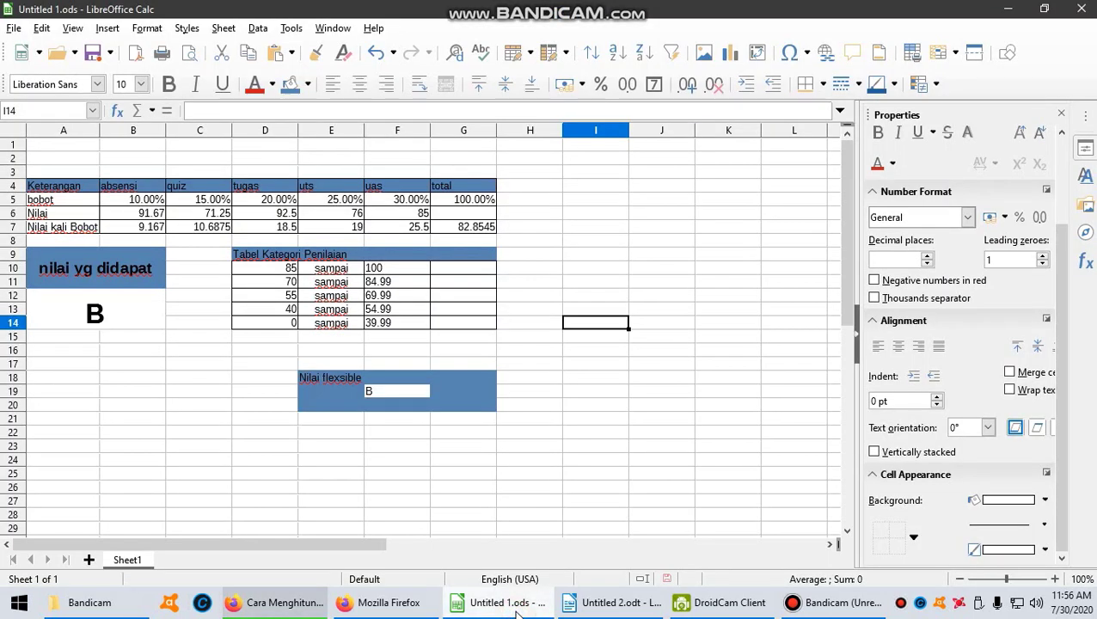
click(517, 608)
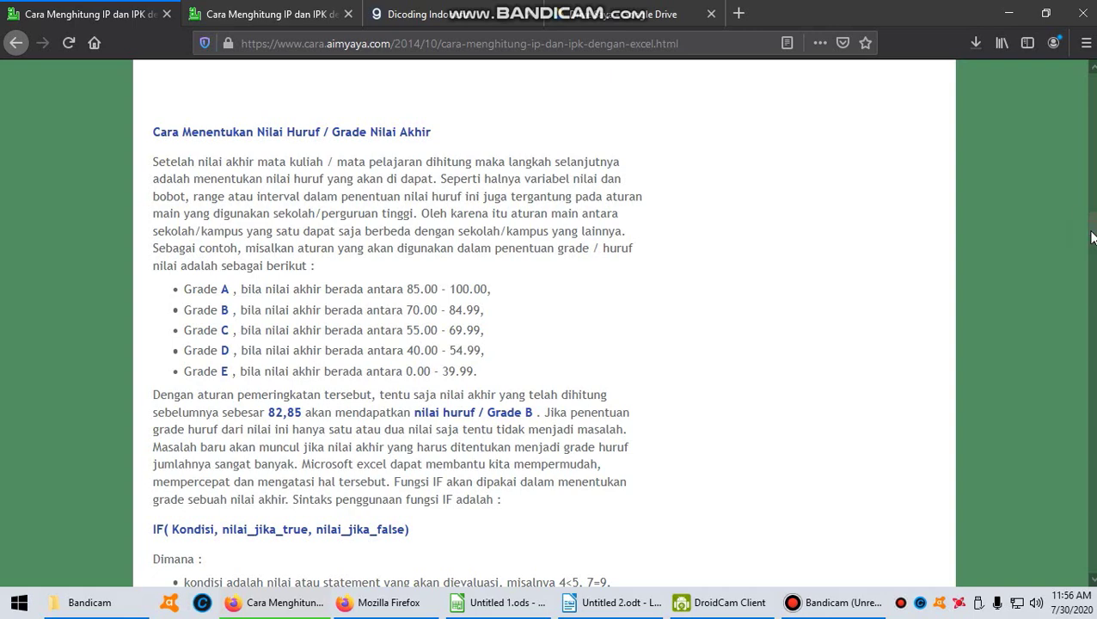
scroll(1091, 237, down, 5)
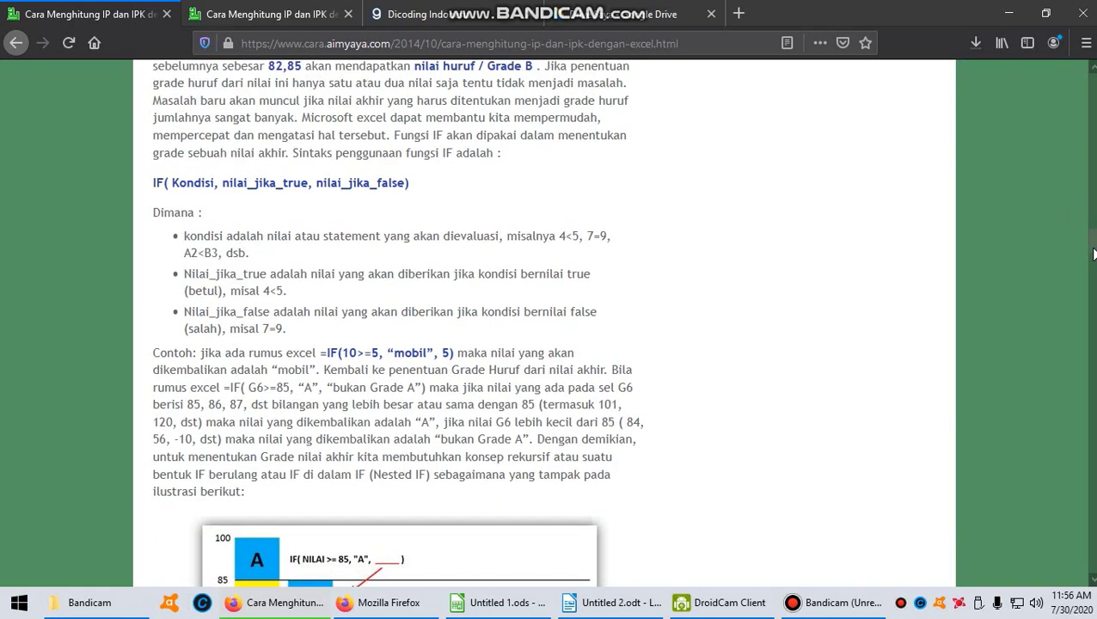
drag(1094, 254, 1091, 248)
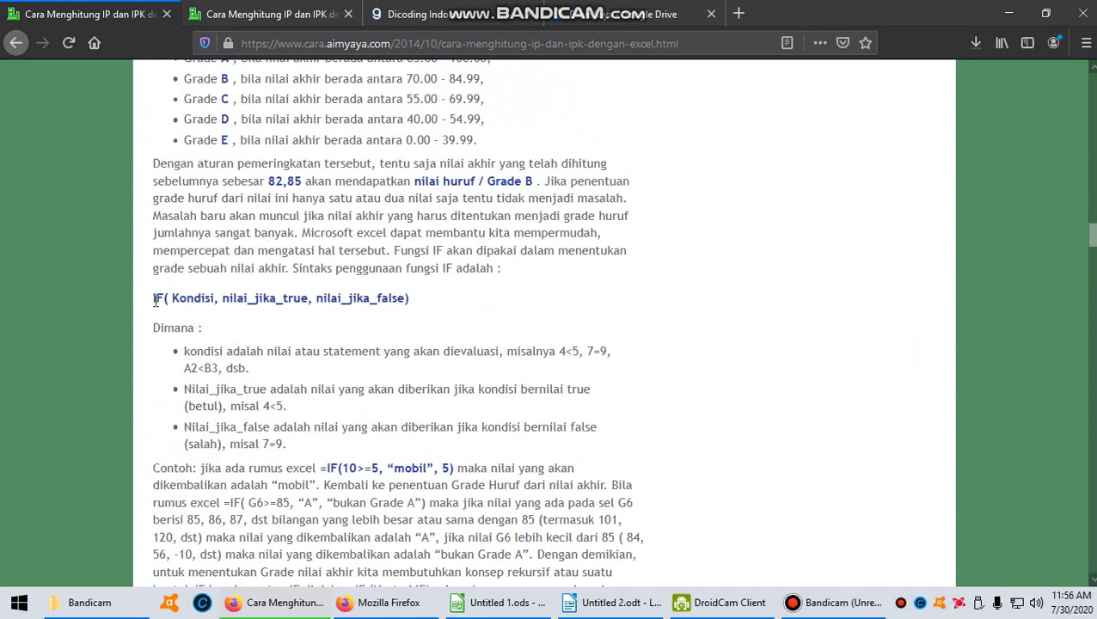
Examine the article's IF syntax, tracing the condition, true-value and false-value arguments and relating them to the grade ranges.
drag(154, 300, 169, 297)
drag(169, 297, 196, 296)
drag(220, 298, 224, 311)
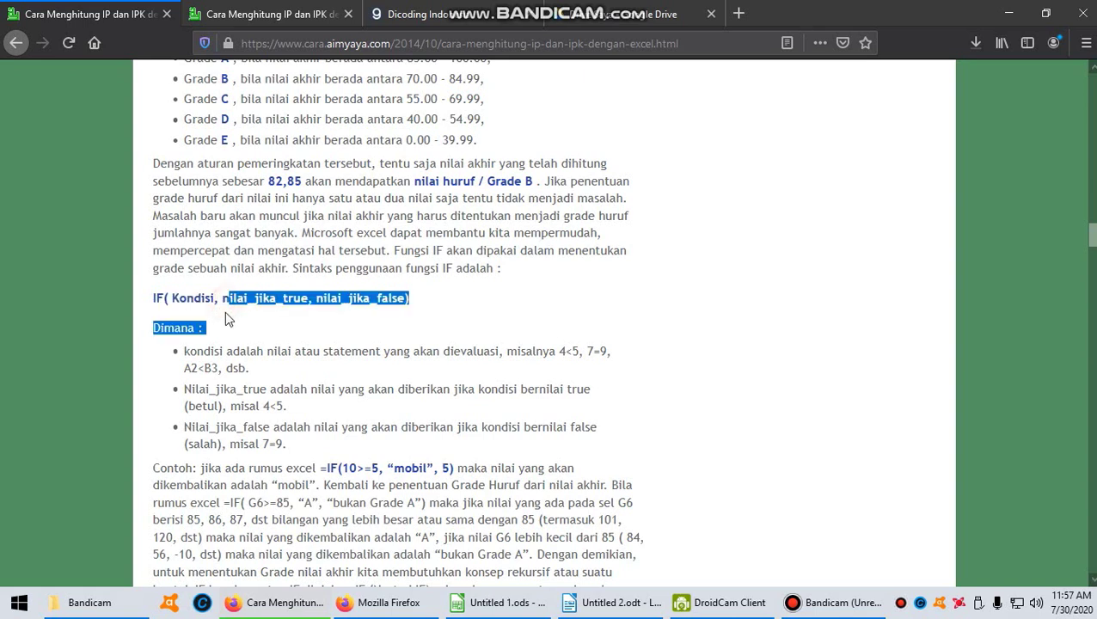
click(292, 297)
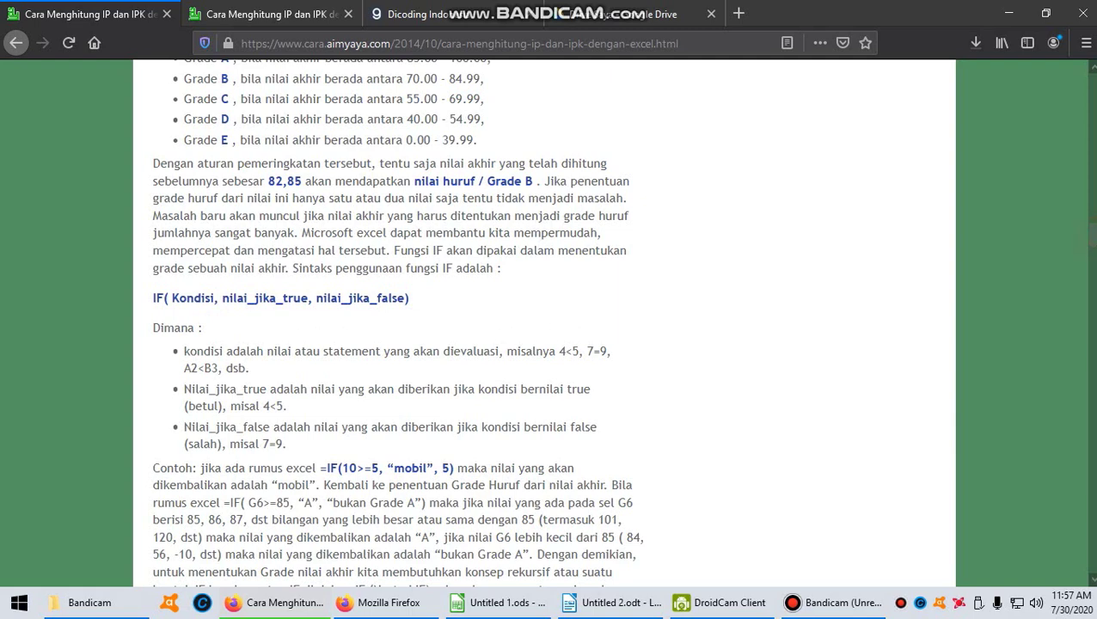
scroll(397, 322, up, 1)
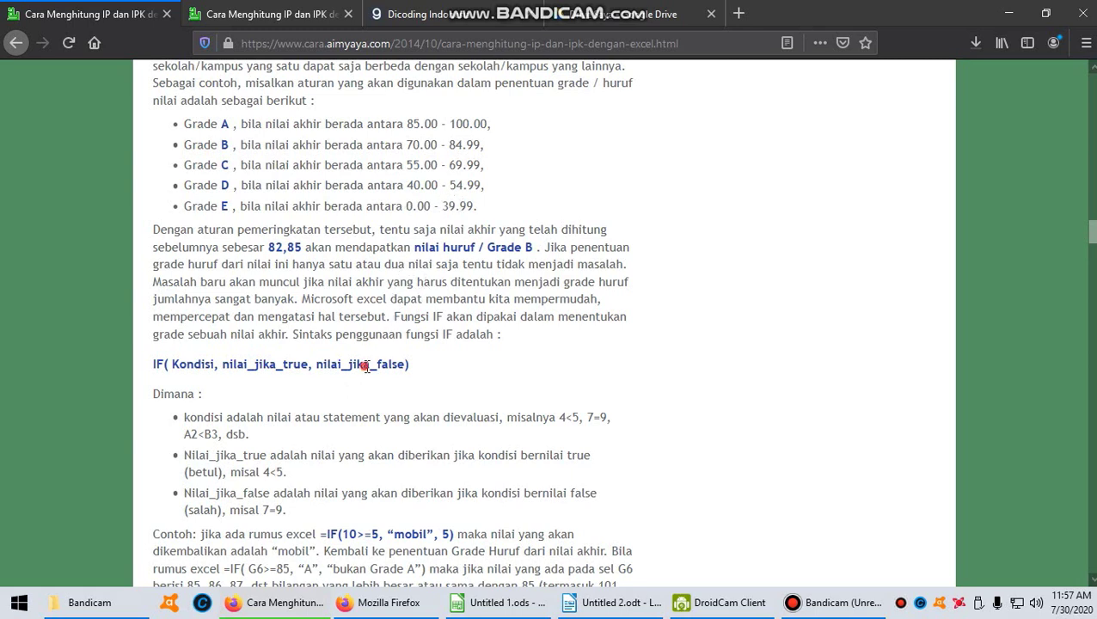
drag(365, 366, 387, 366)
drag(454, 206, 475, 204)
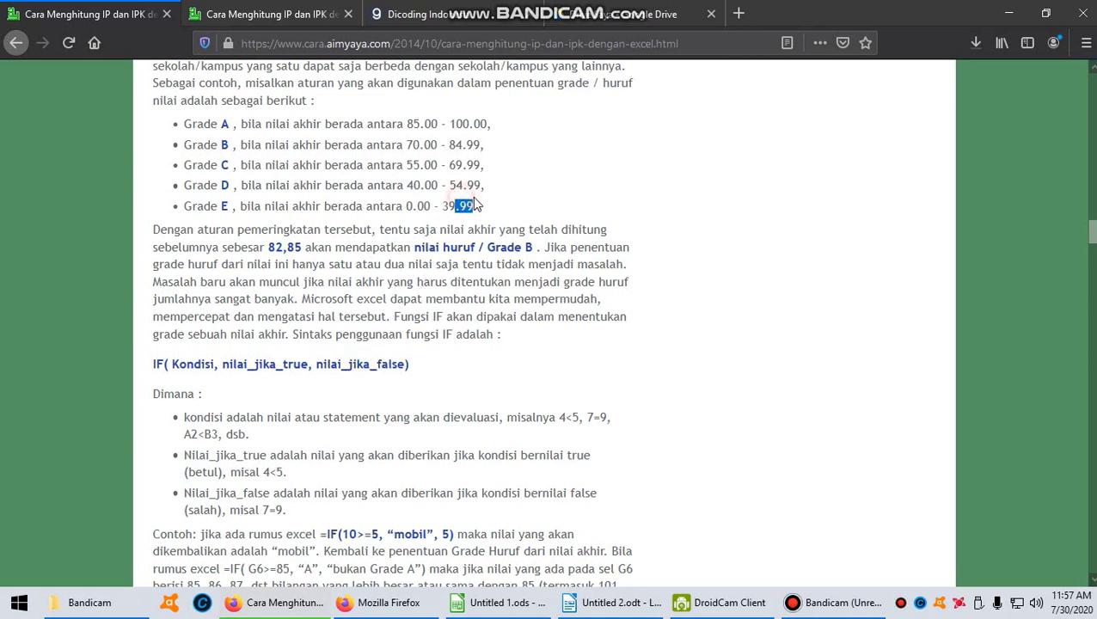
click(294, 209)
drag(218, 363, 309, 364)
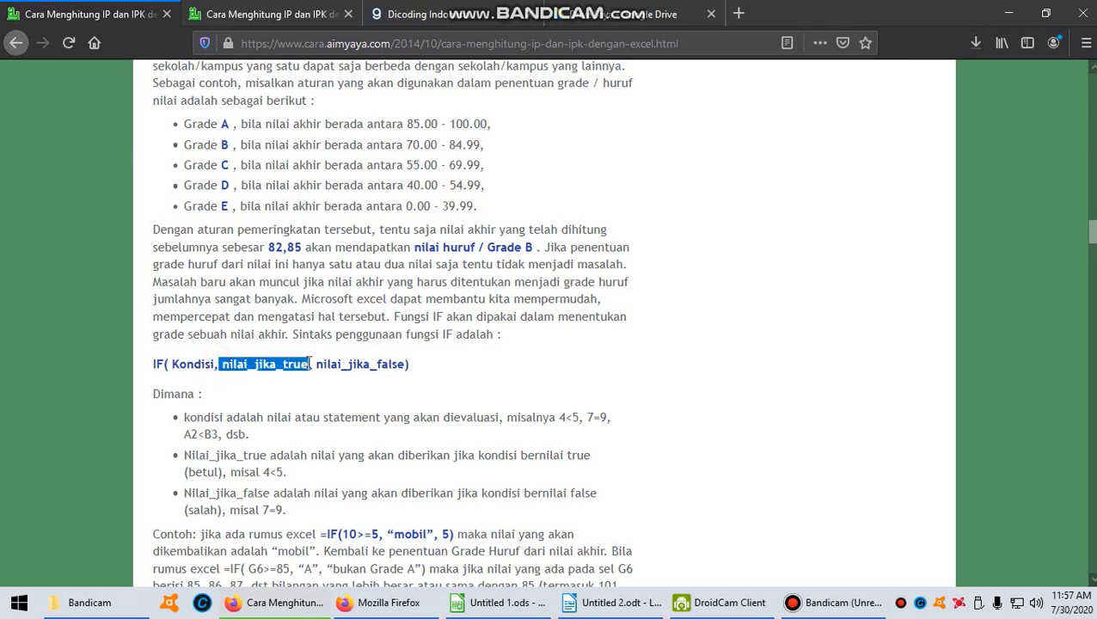
click(288, 376)
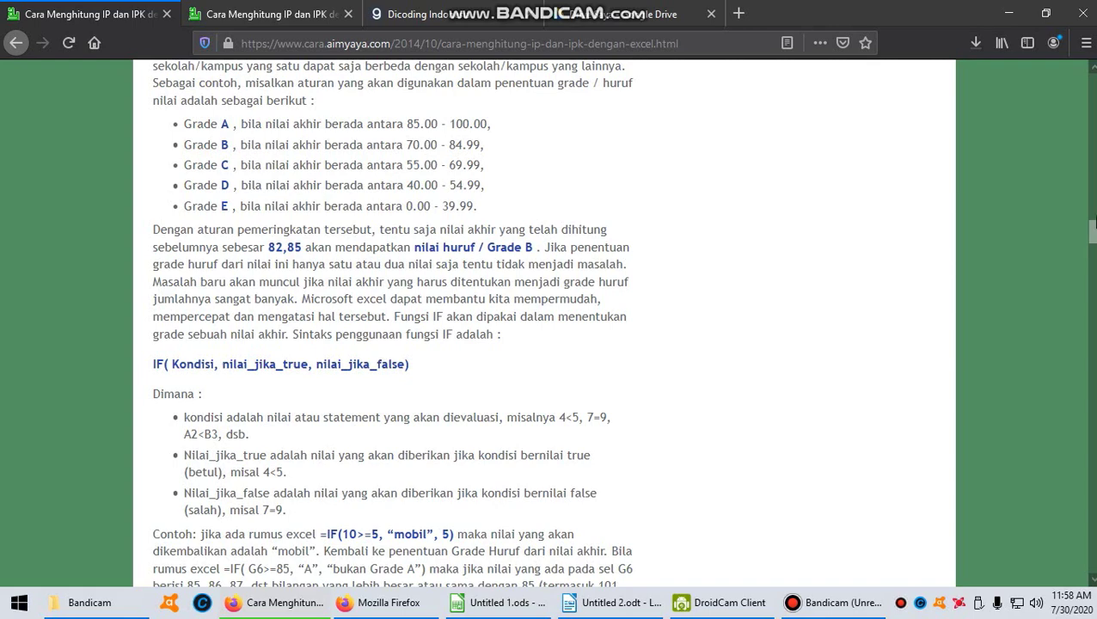
Read the article's IF example and study the nested IF diagram for grades A to E.
scroll(1088, 232, down, 1)
scroll(1088, 232, down, 3)
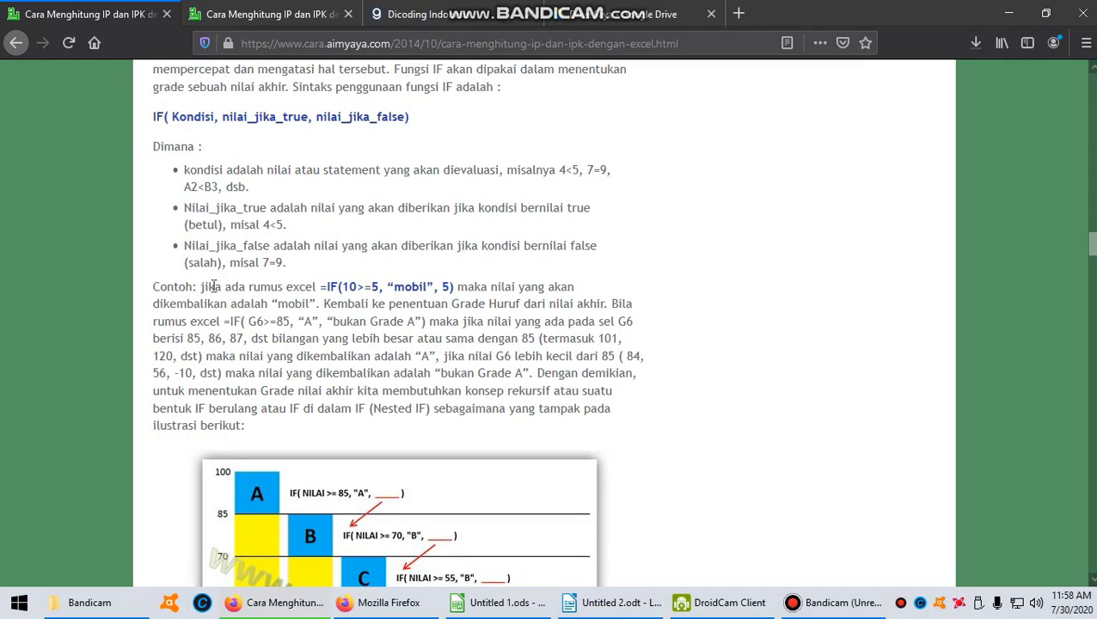
drag(1092, 245, 1094, 259)
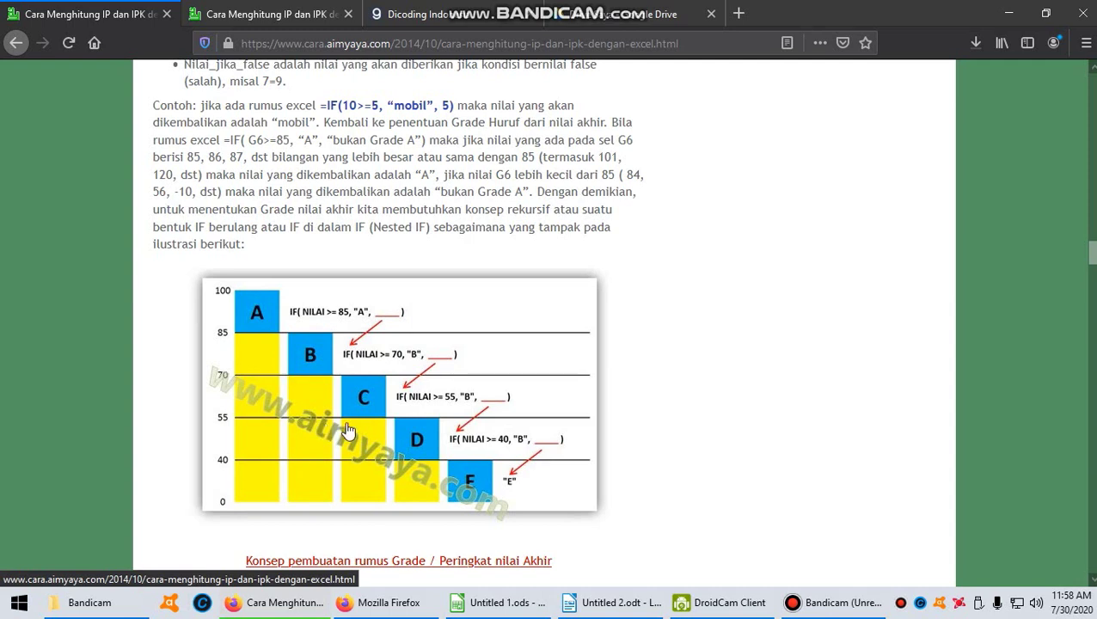
drag(1090, 249, 1091, 256)
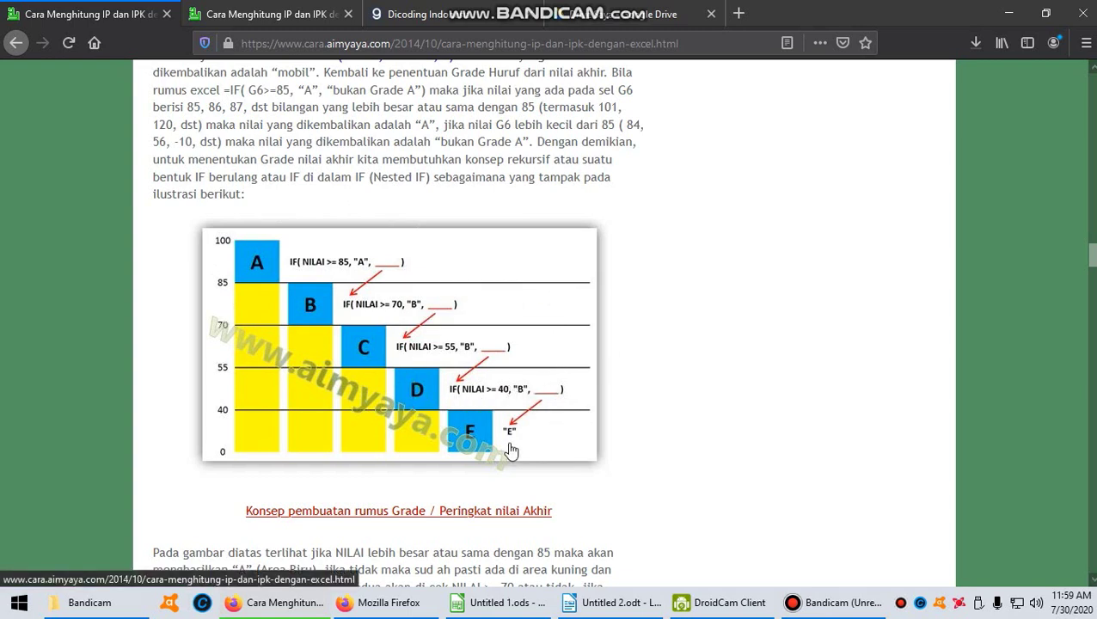
scroll(510, 449, down, 1)
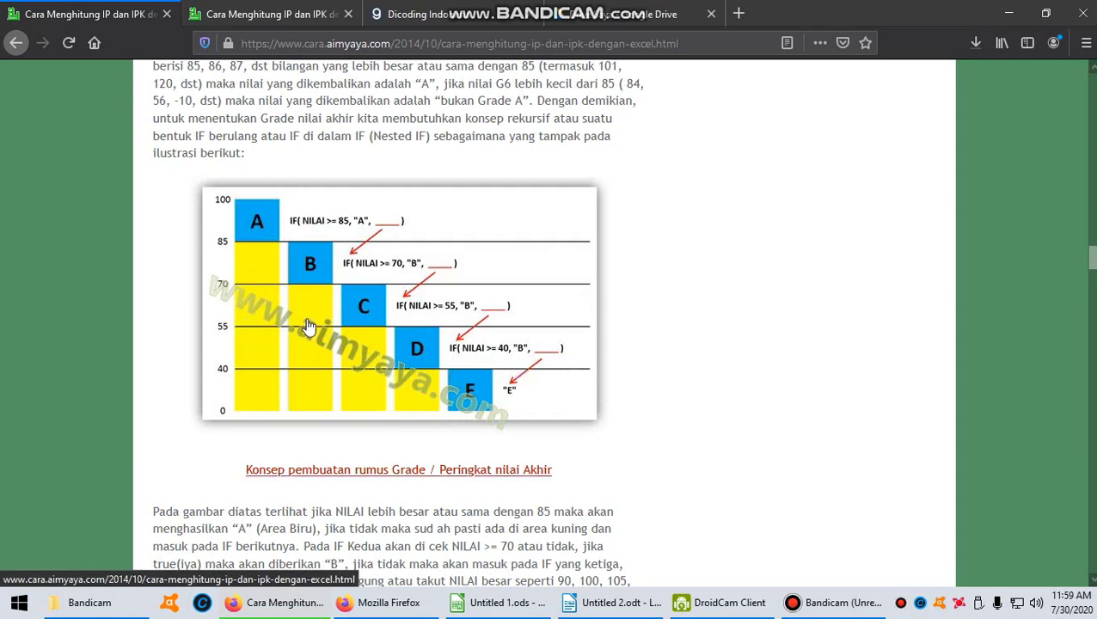
Read the explanation under the nested IF diagram through to the complete grade formula in the first instruction.
scroll(308, 327, down, 5)
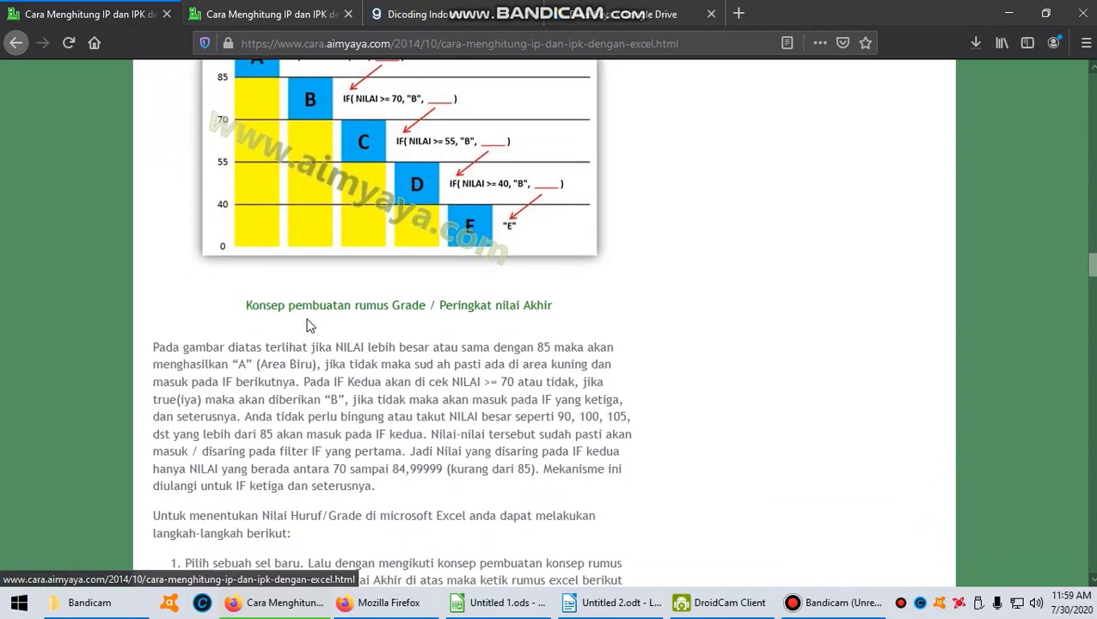
scroll(308, 319, down, 1)
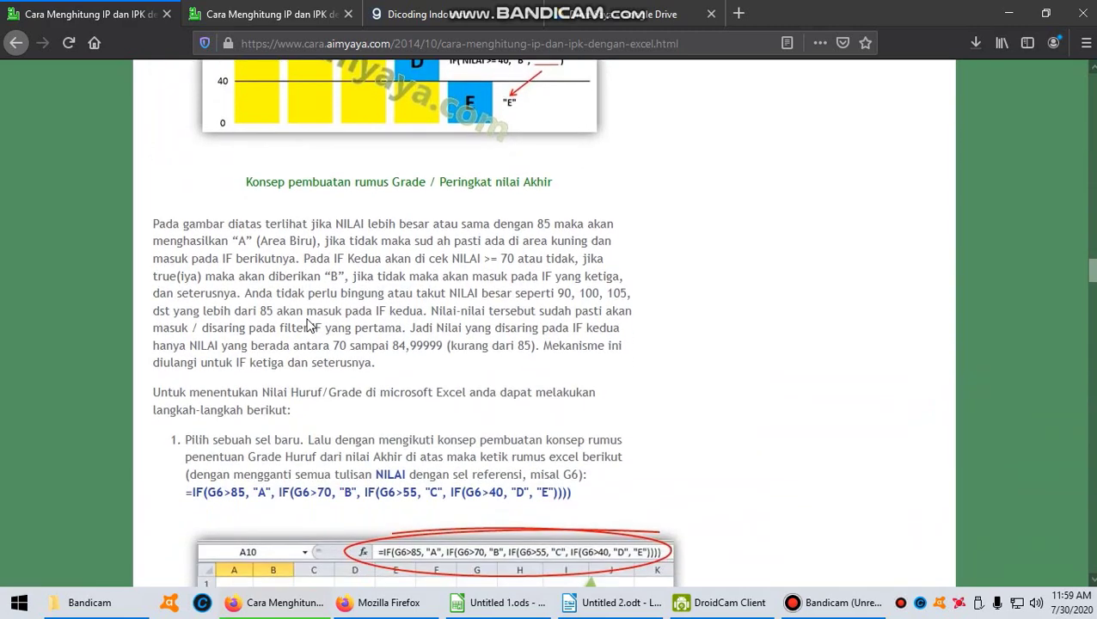
scroll(308, 326, down, 1)
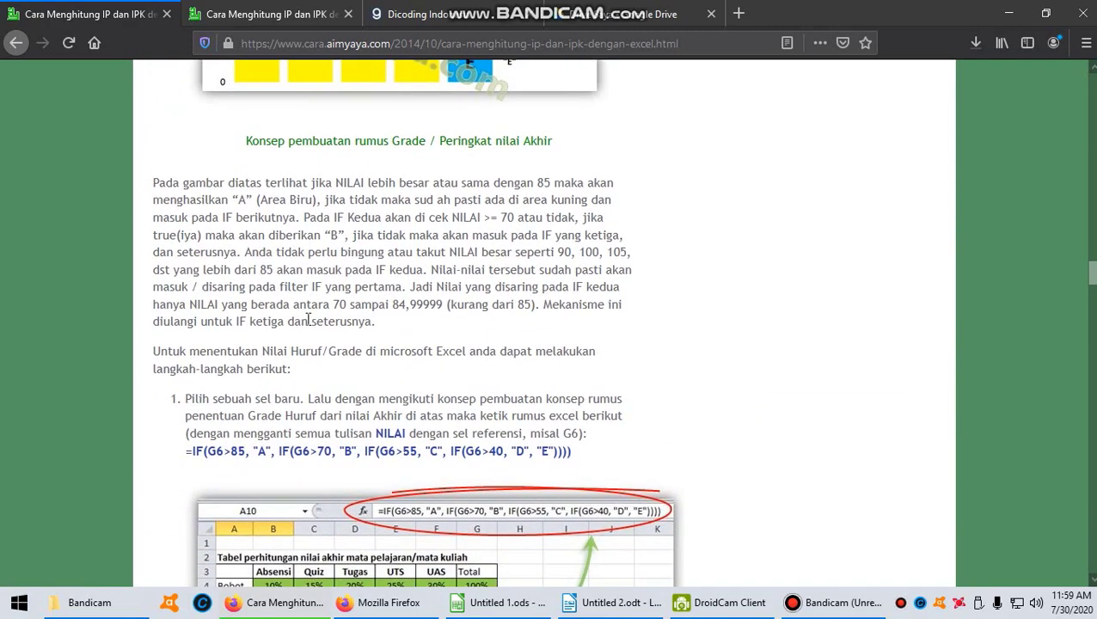
scroll(307, 322, down, 1)
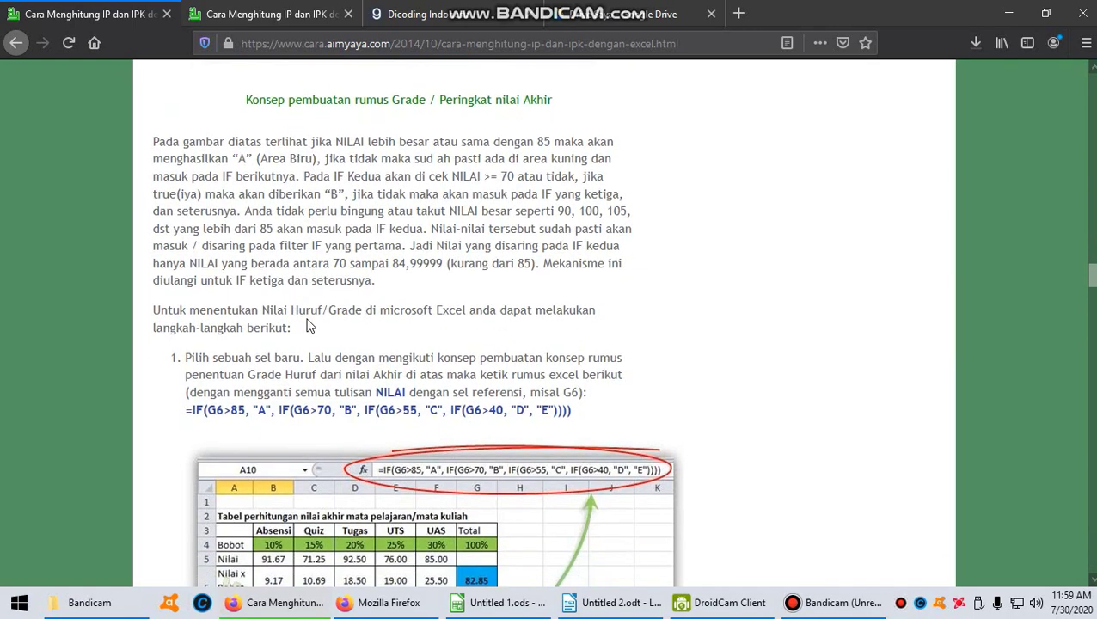
mouse_move(615, 602)
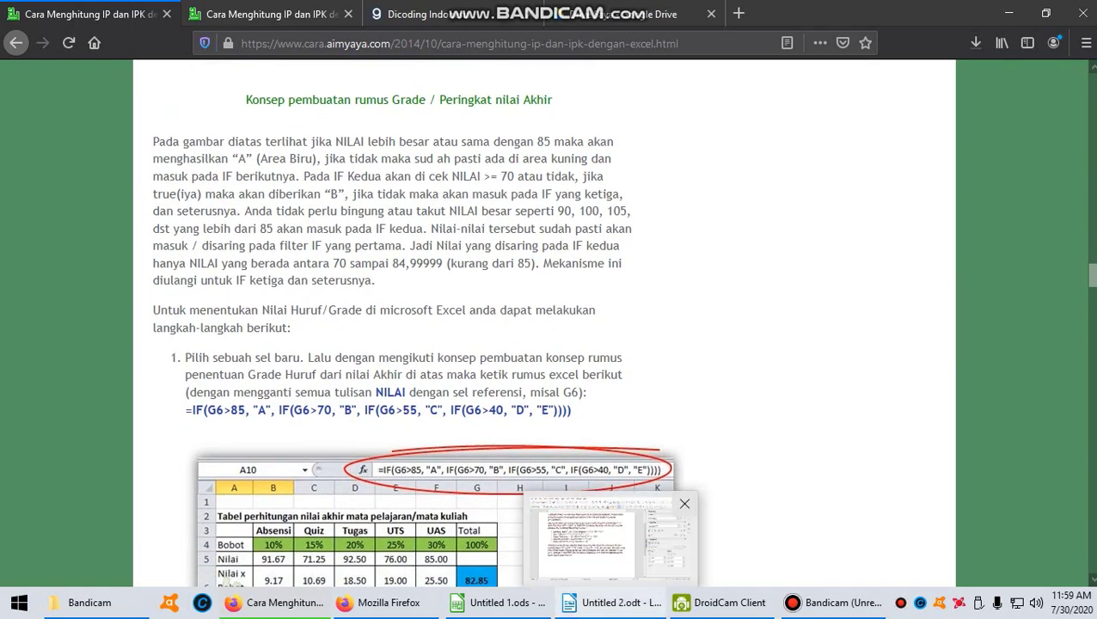
Switch to the Untitled 1.ods spreadsheet and inspect the total formula in the "Nilai kali Bobot" row.
click(535, 608)
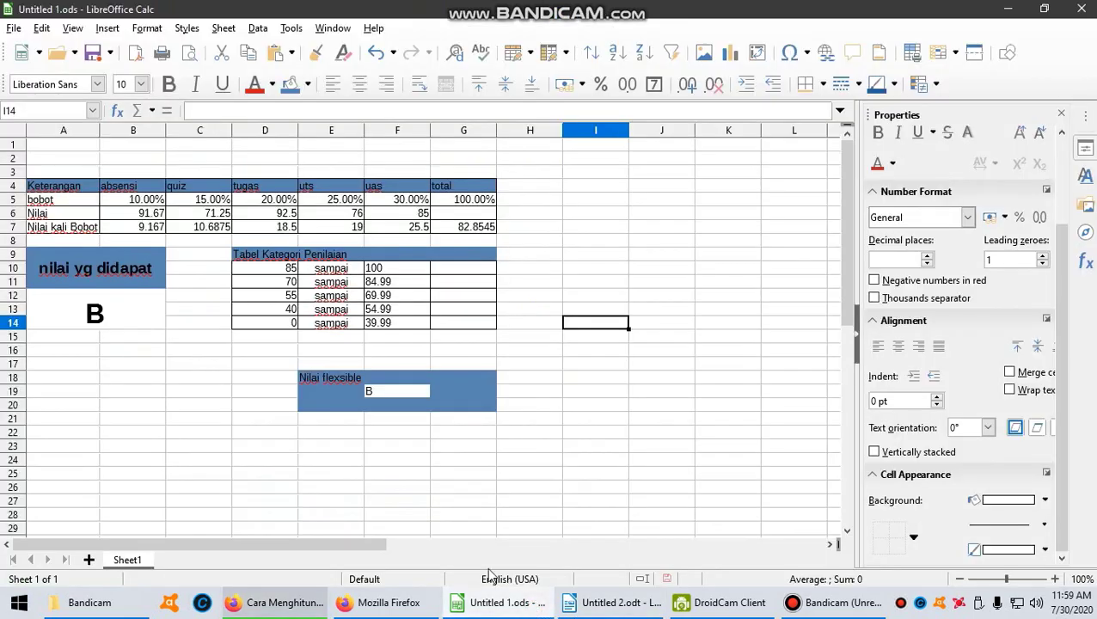
click(495, 464)
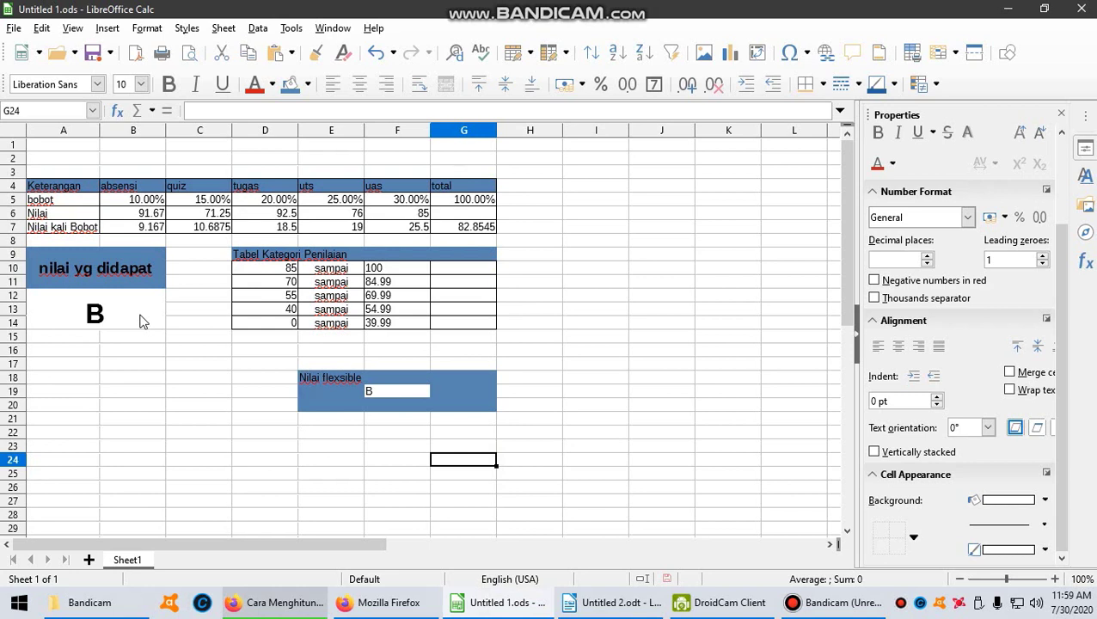
click(462, 229)
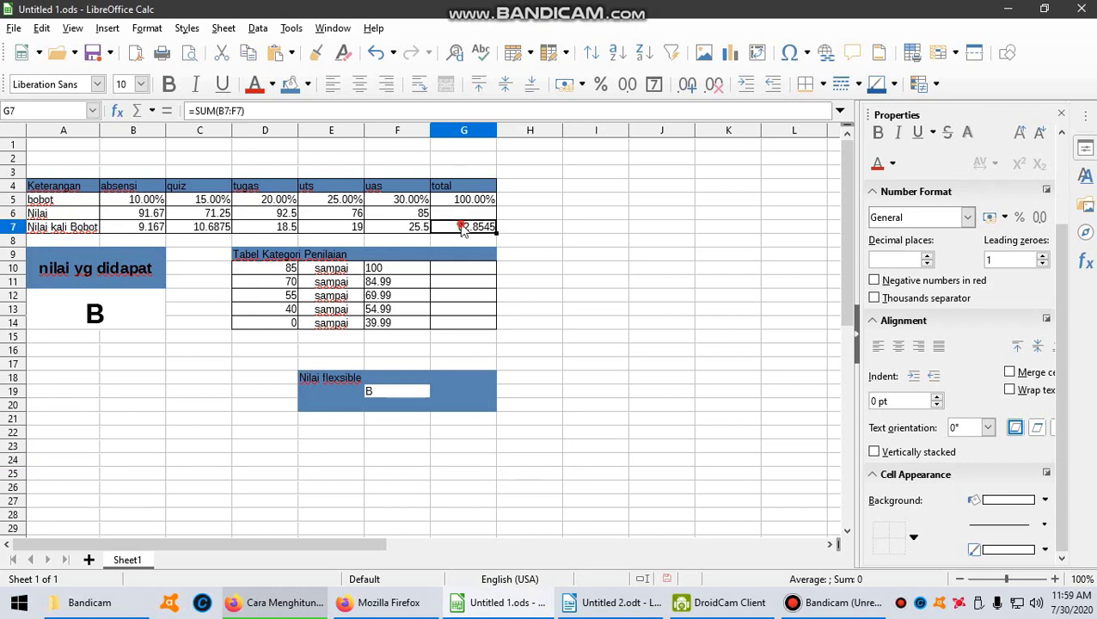
Open the grade formula under "nilai yg didapat" for editing and examine each nested IF through to the final "E" value.
double_click(109, 327)
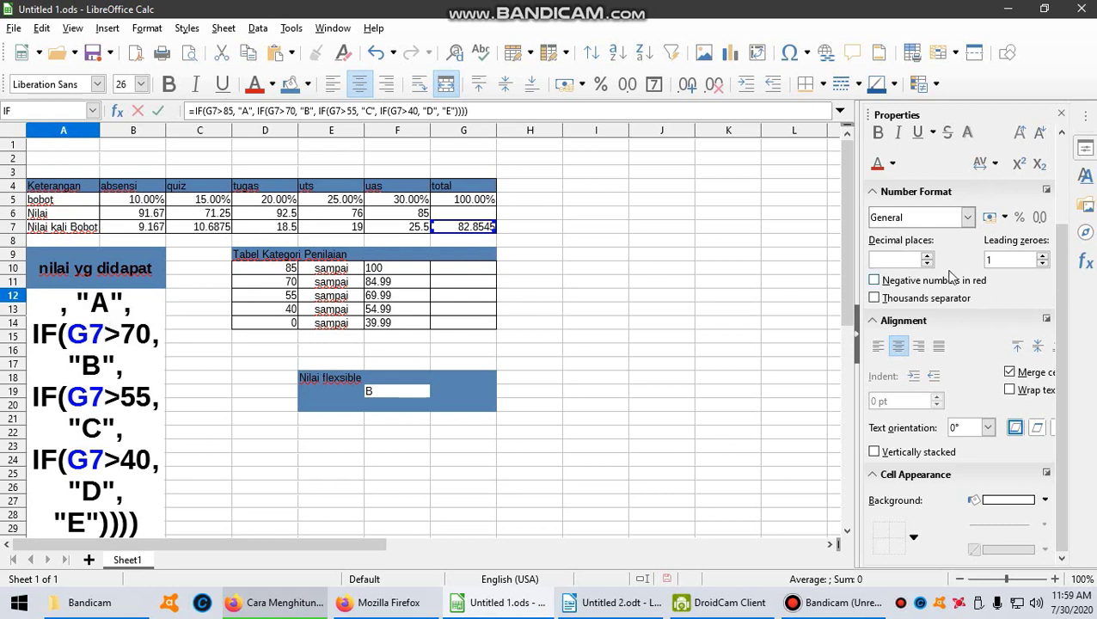
click(462, 110)
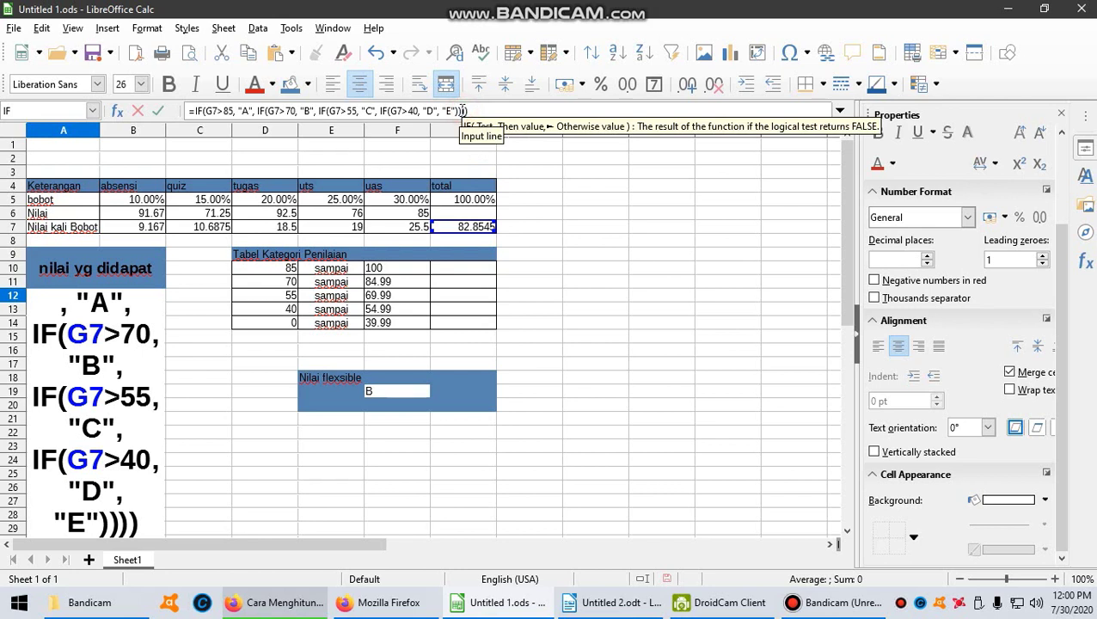
click(206, 111)
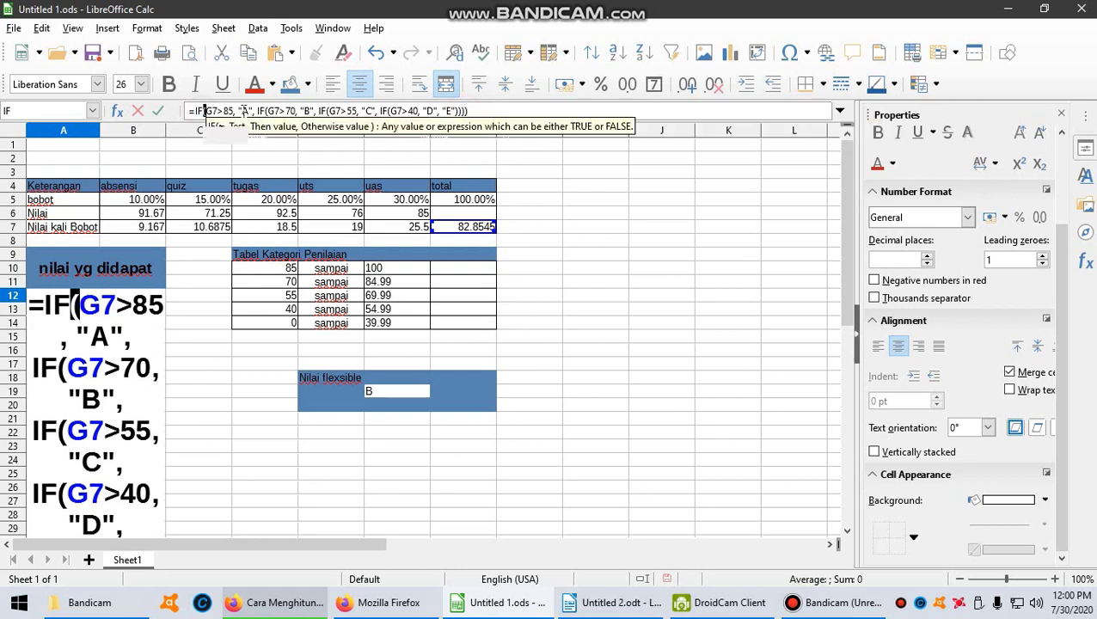
click(469, 111)
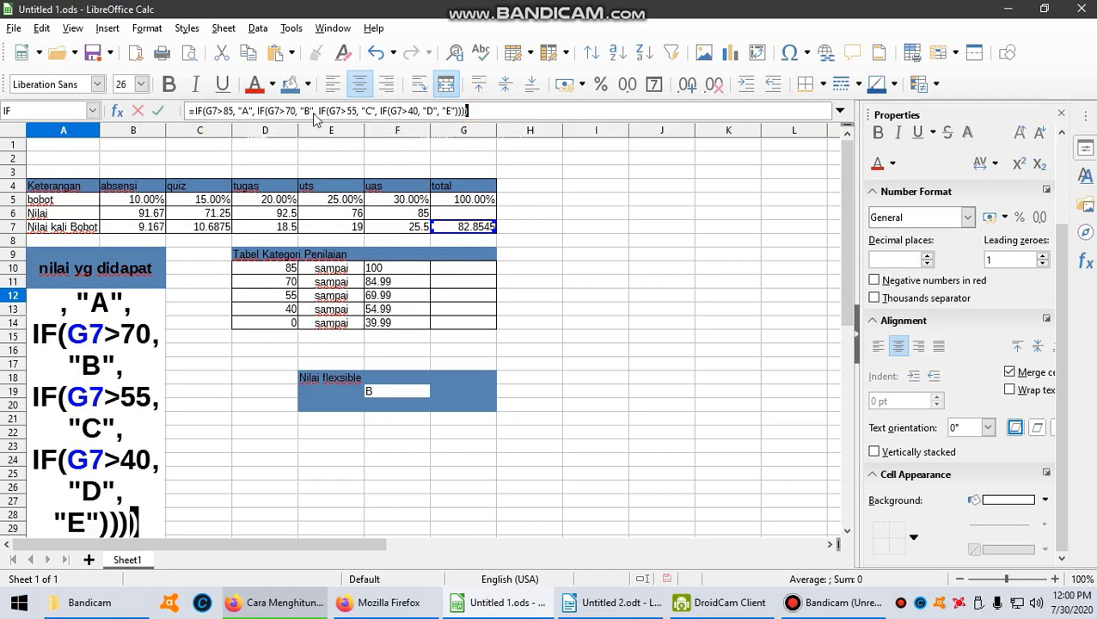
click(203, 111)
click(260, 111)
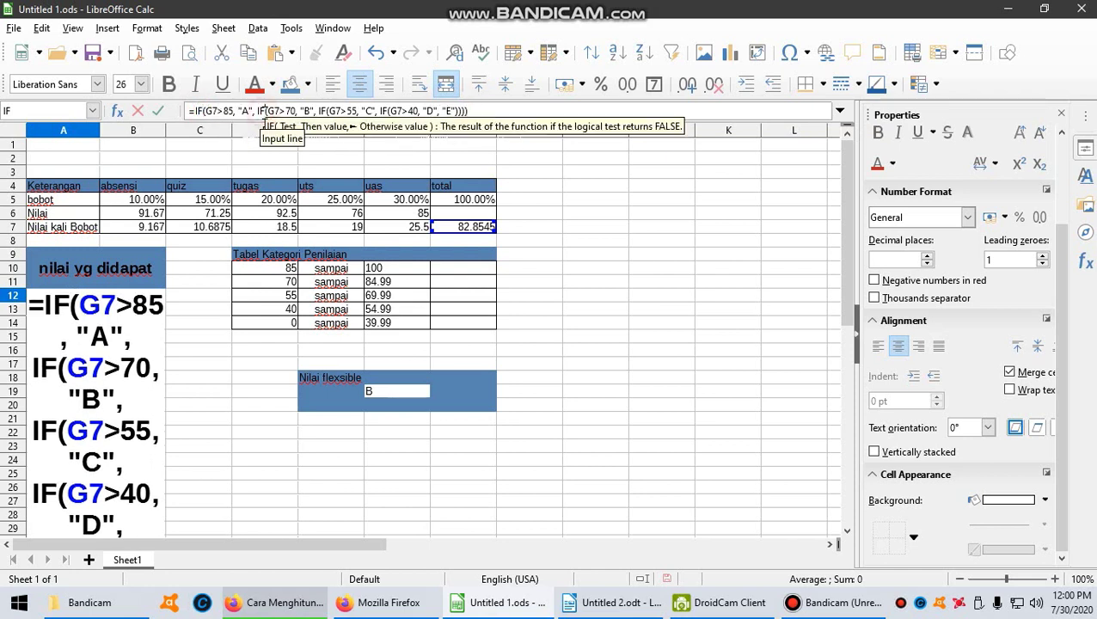
click(327, 111)
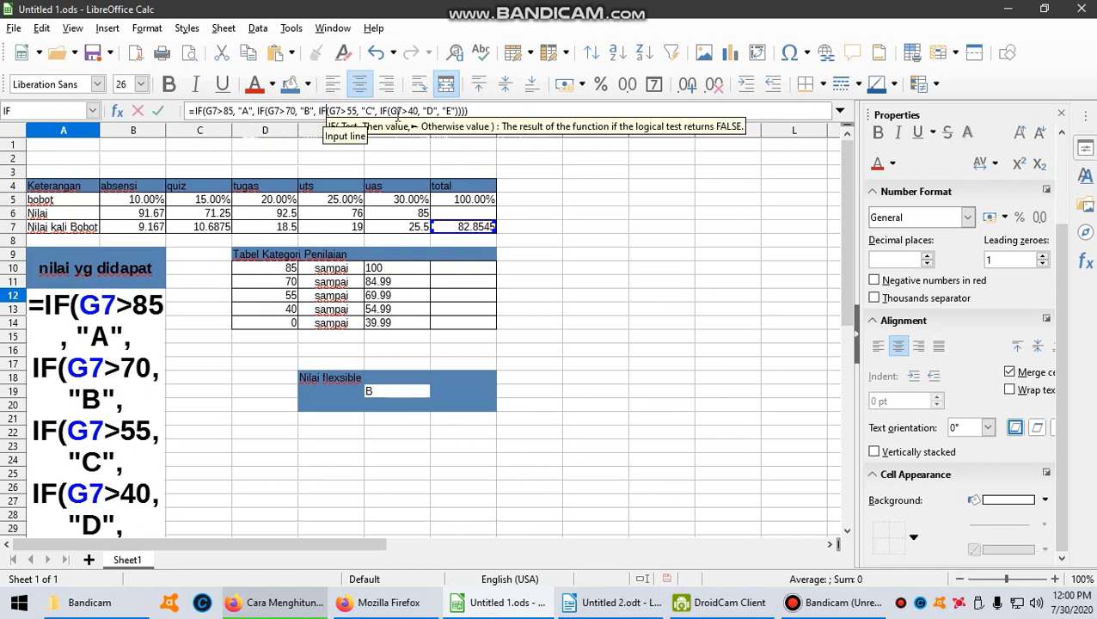
click(397, 111)
click(453, 111)
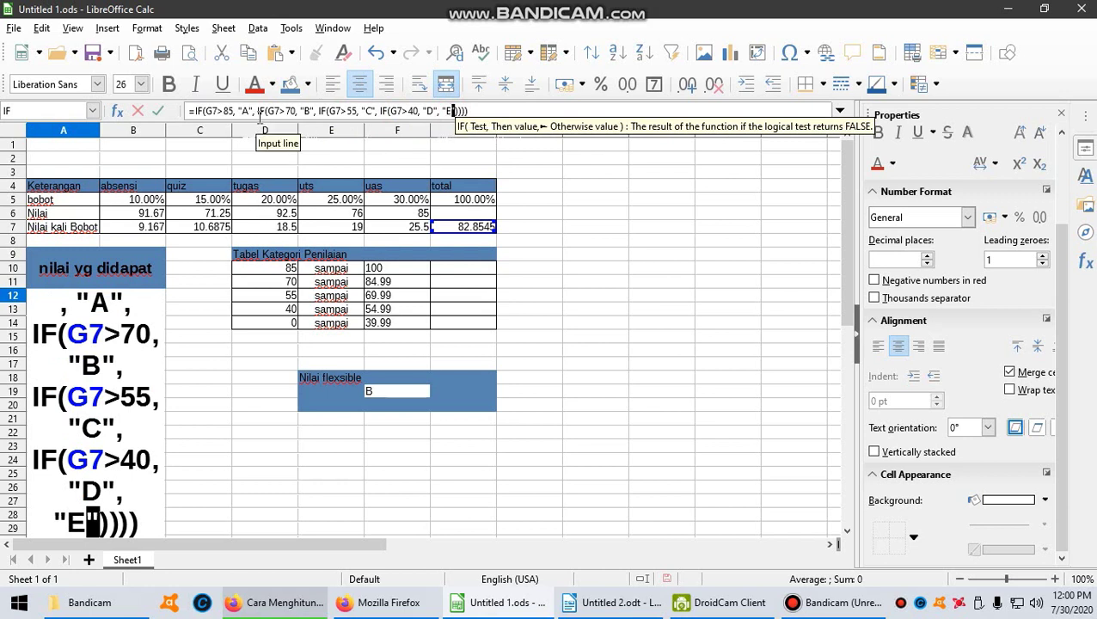
Examine the nested IFs in the grade formula, from the opening IF and its G7>85 test to the G7>40 test.
click(201, 111)
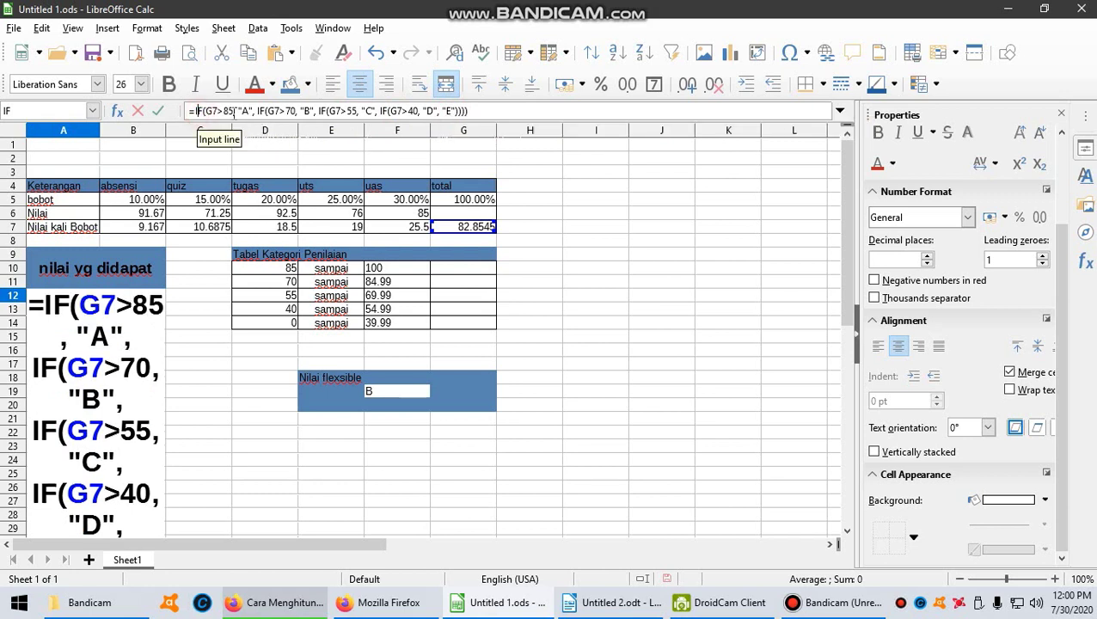
click(263, 111)
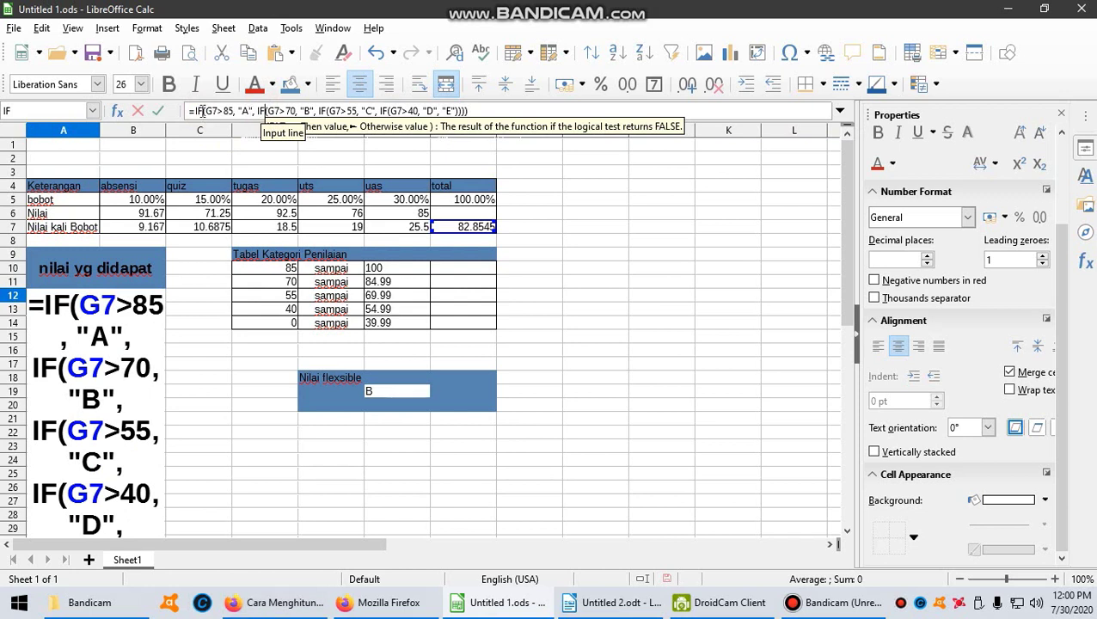
click(200, 111)
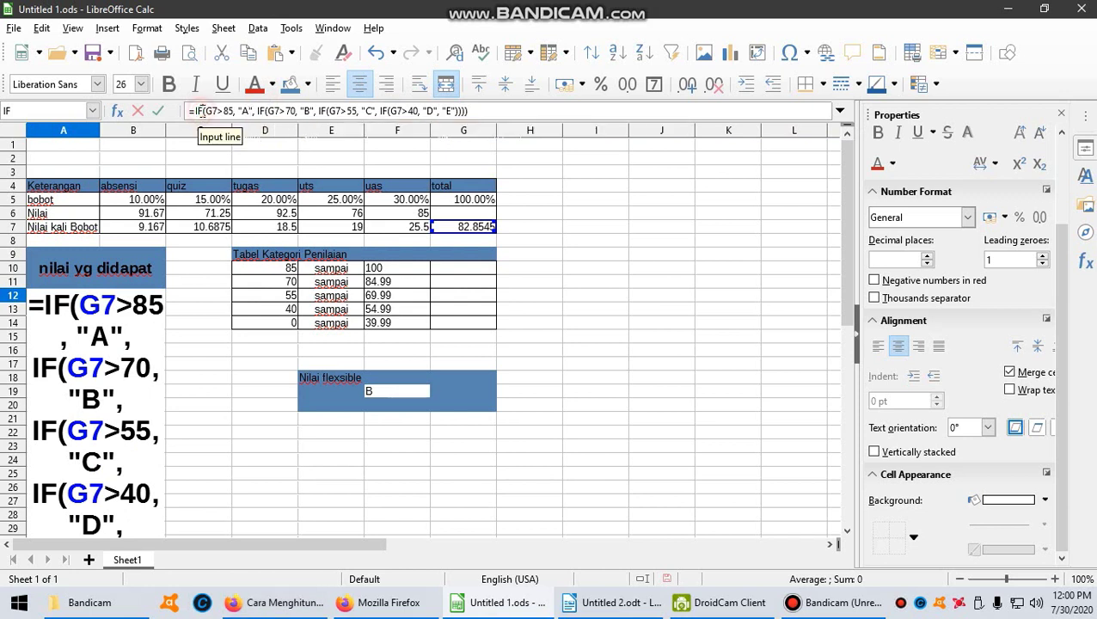
click(453, 111)
drag(194, 110, 419, 110)
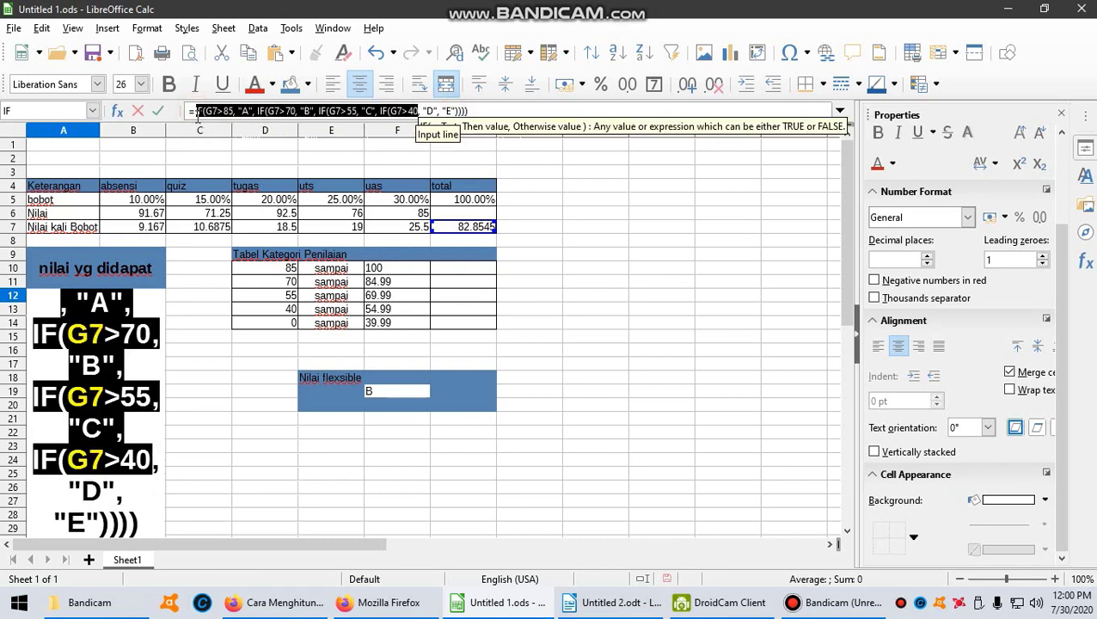
click(233, 111)
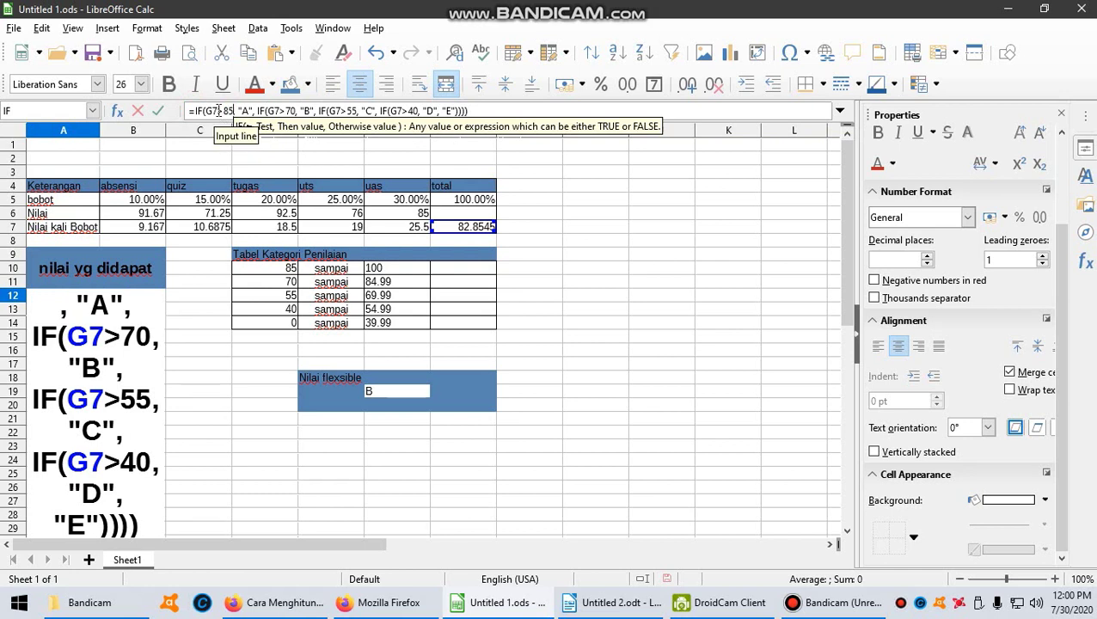
Try adding a closing parenthesis directly after the "A" value of the first IF.
click(252, 111)
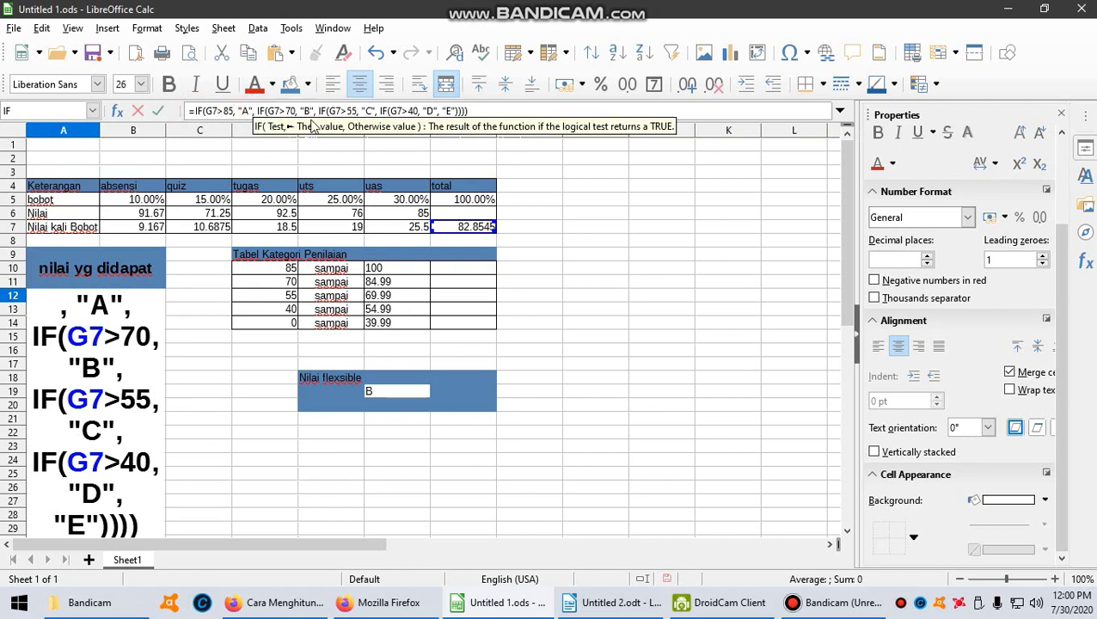
text())
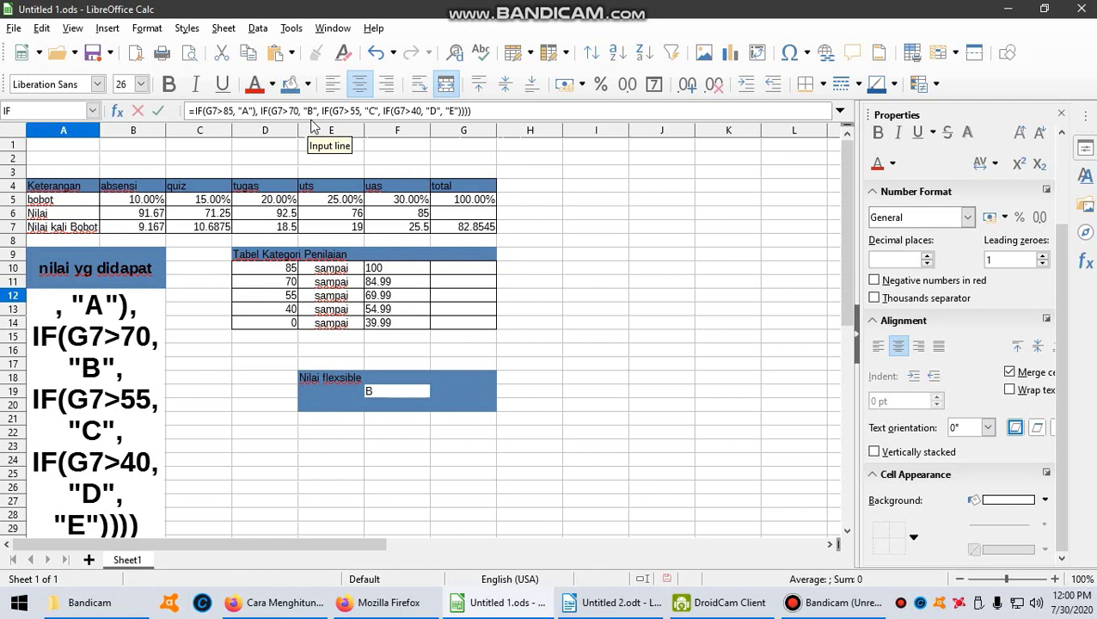
key(BackSpace)
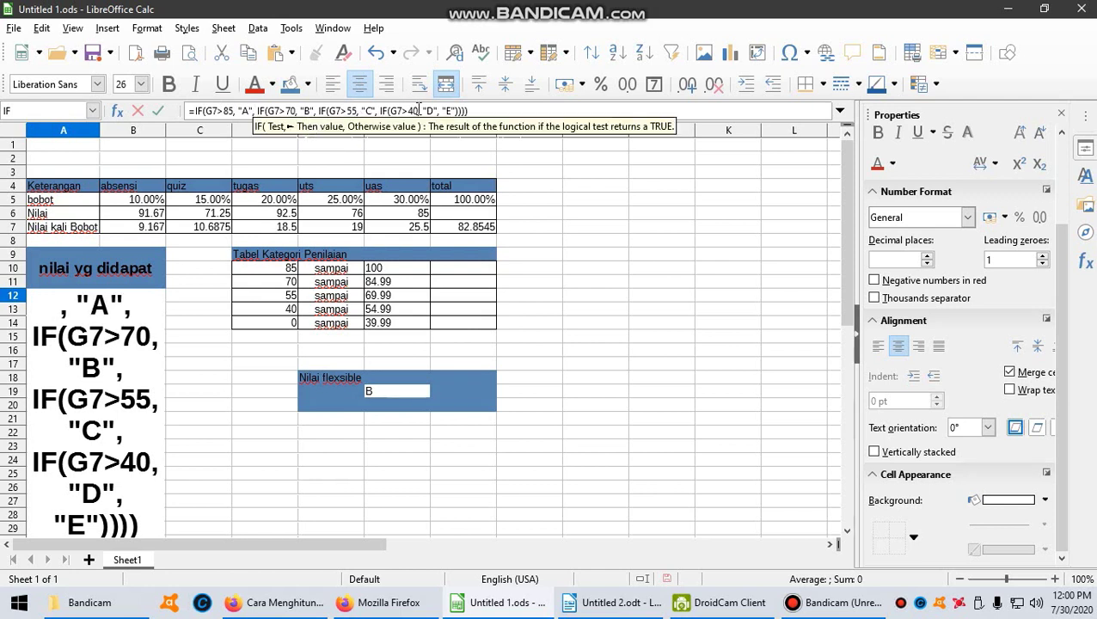
Trace the outer IF through to the closing parentheses, leave the formula unedited, and inspect the total in the "Nilai kali Bobot" row.
click(419, 111)
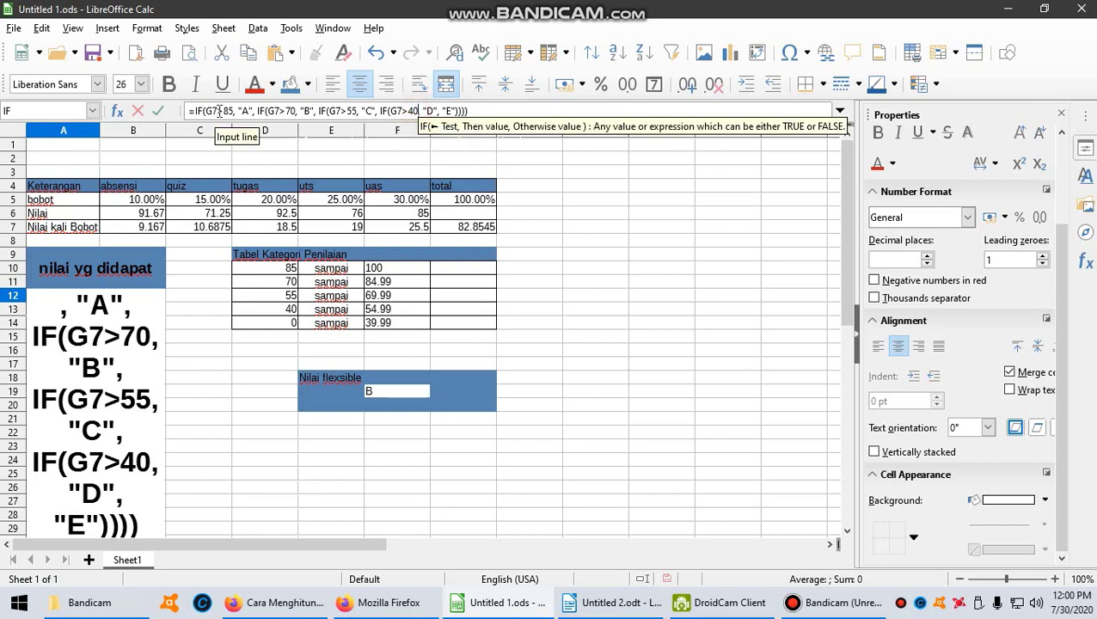
click(199, 111)
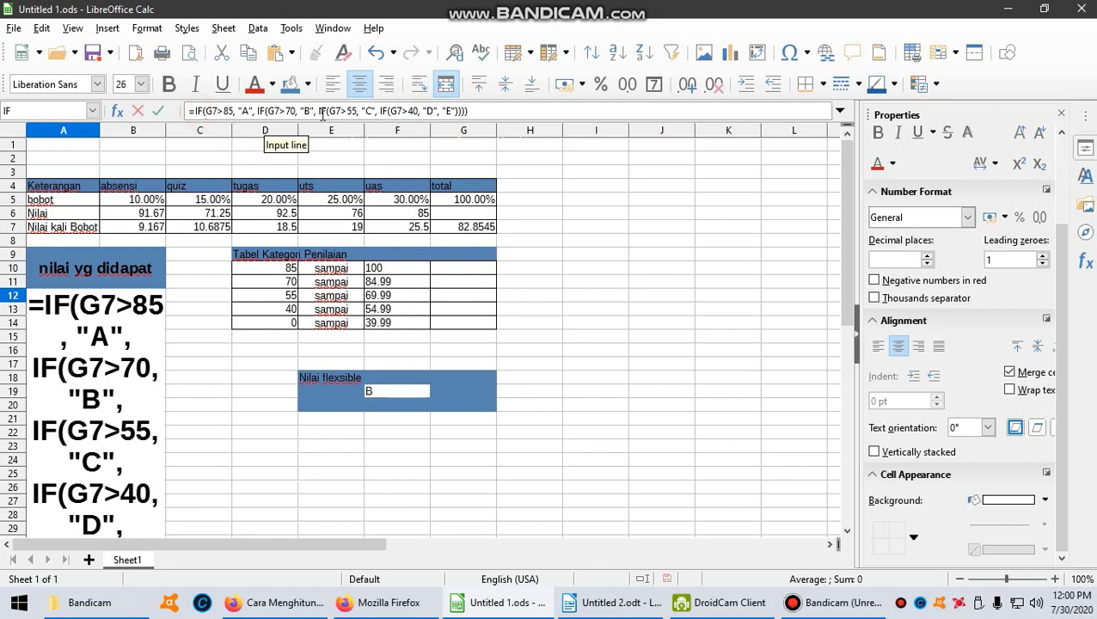
click(454, 111)
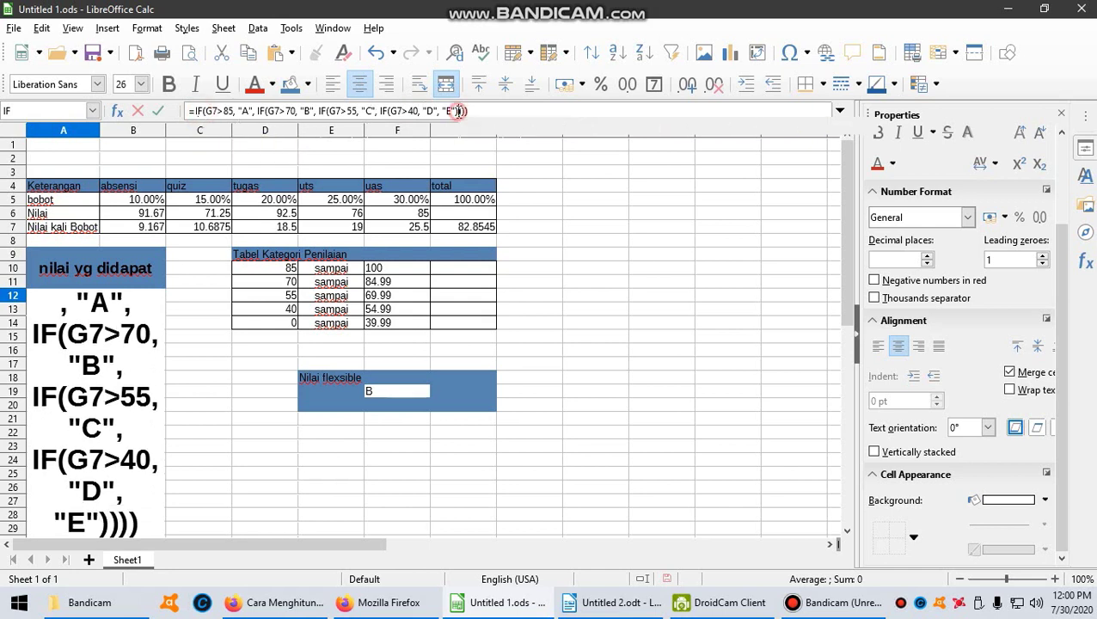
click(204, 111)
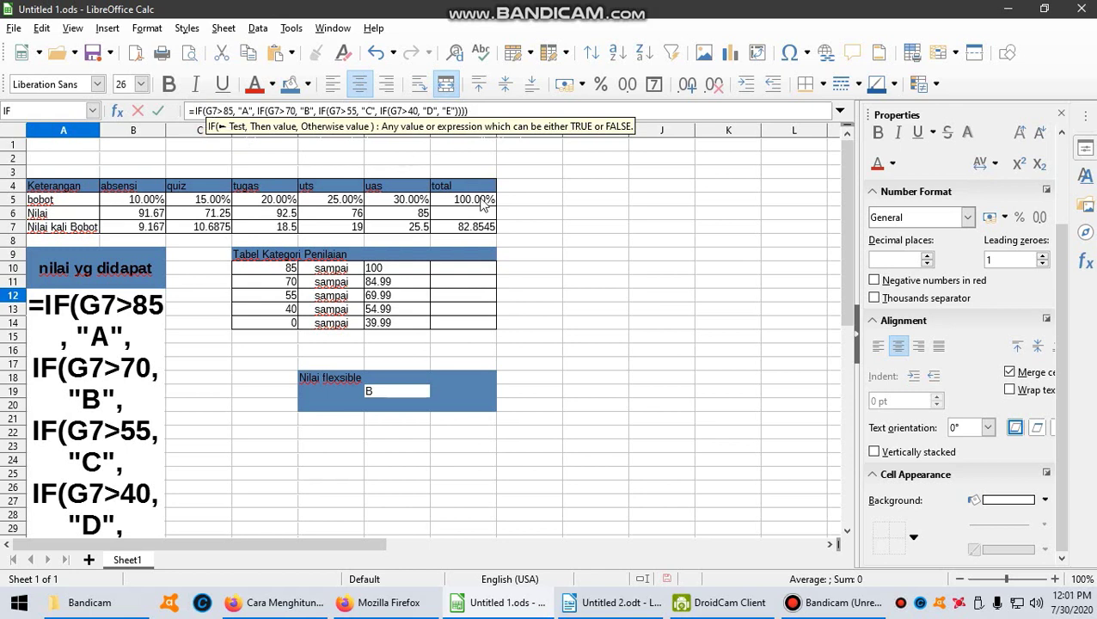
click(474, 229)
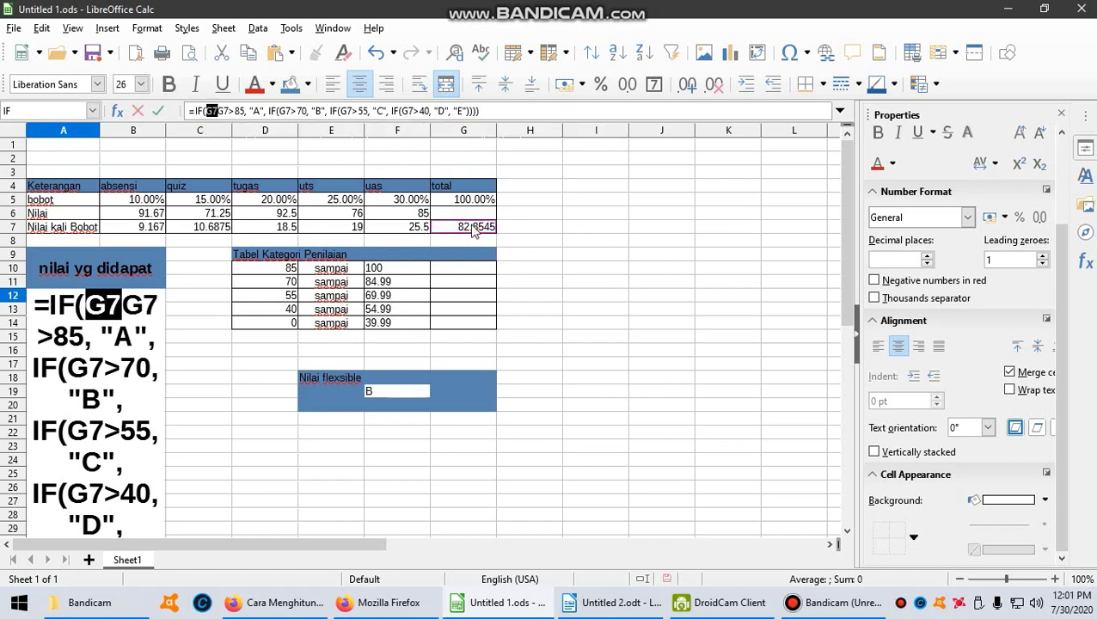
key(Escape)
click(475, 229)
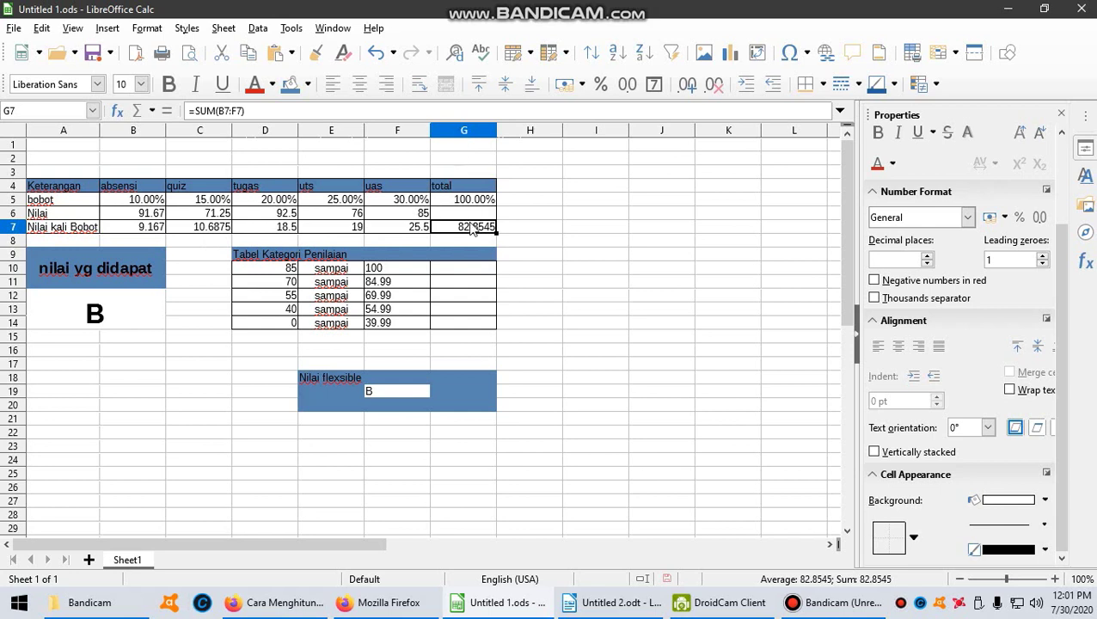
Reopen the grade formula under "nilai yg didapat", review it from its first IF to "E", and leave it unedited.
double_click(152, 313)
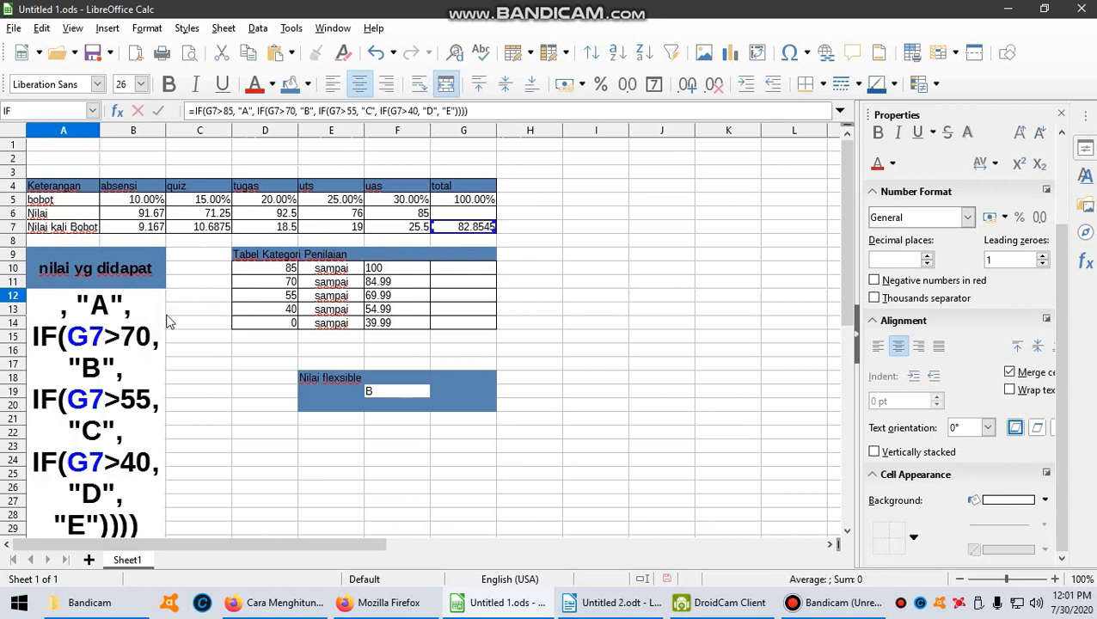
drag(847, 256, 848, 277)
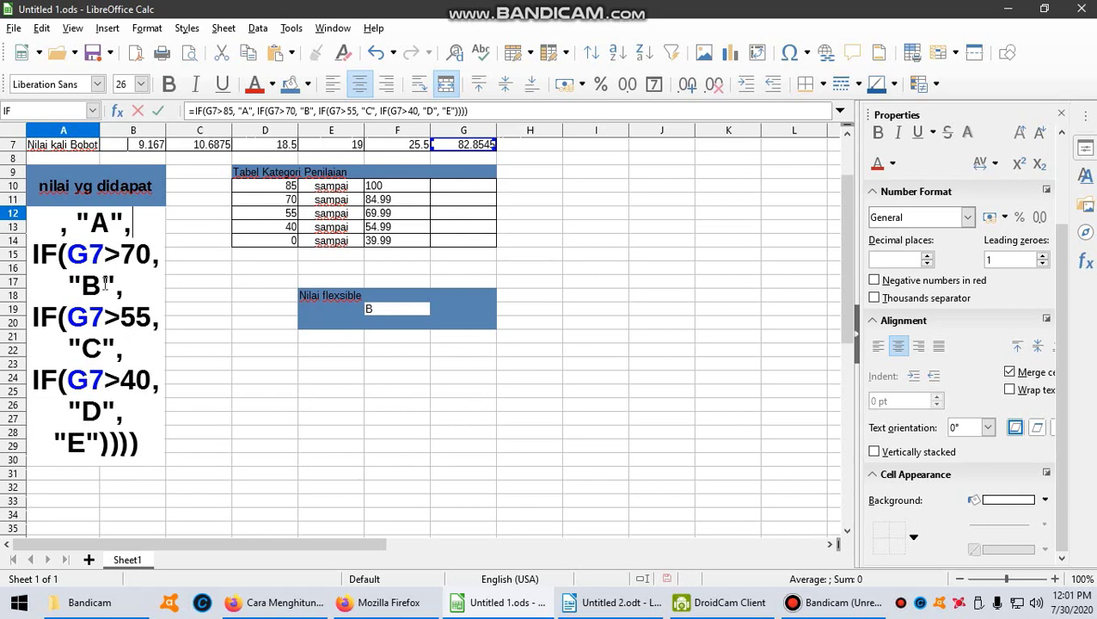
click(62, 220)
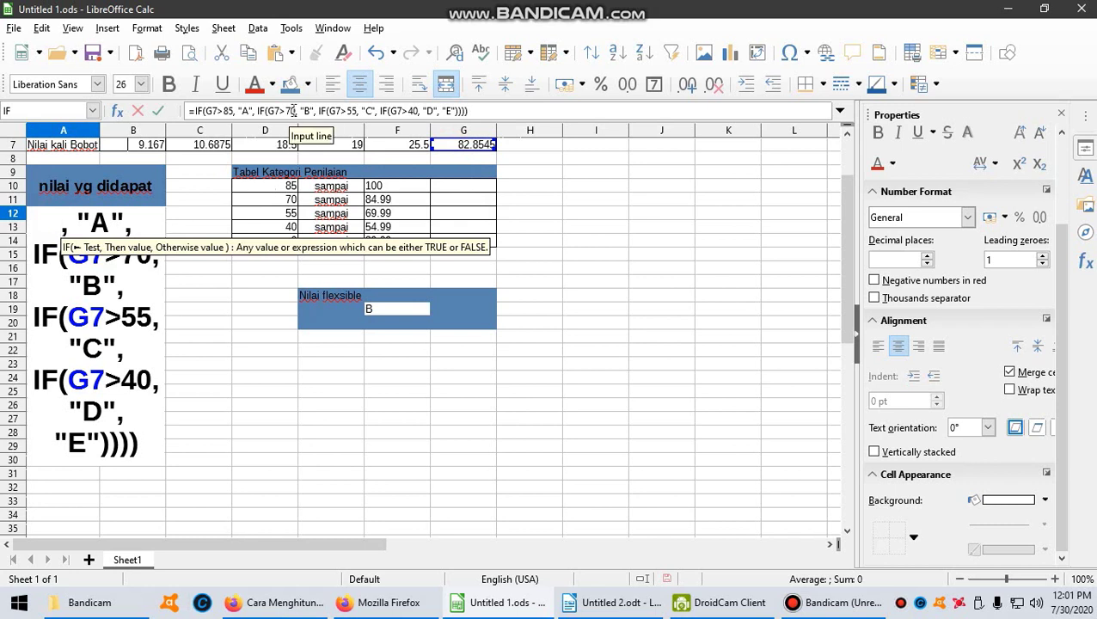
key(Up)
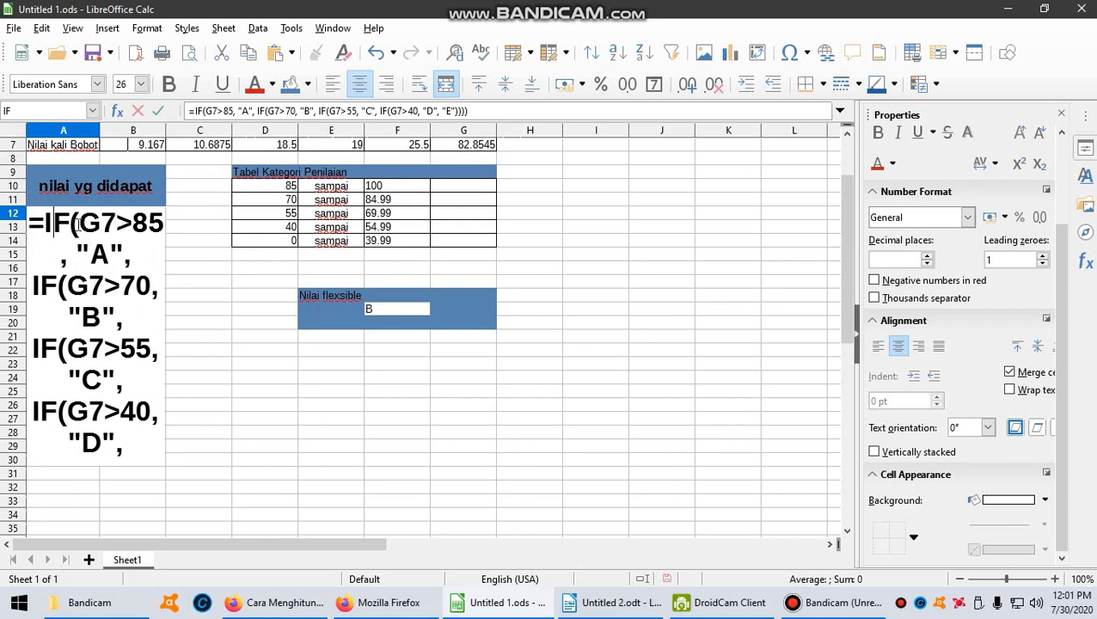
key(Escape)
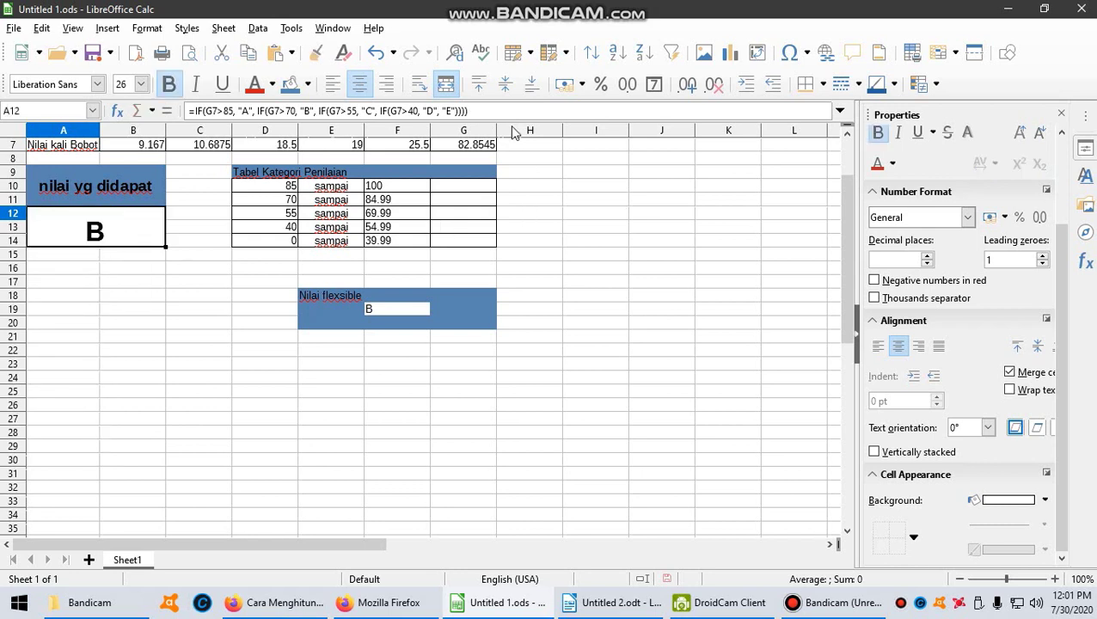
Replace the total formula in the "Nilai kali Bobot" row with the test score 90.
click(483, 147)
double_click(477, 143)
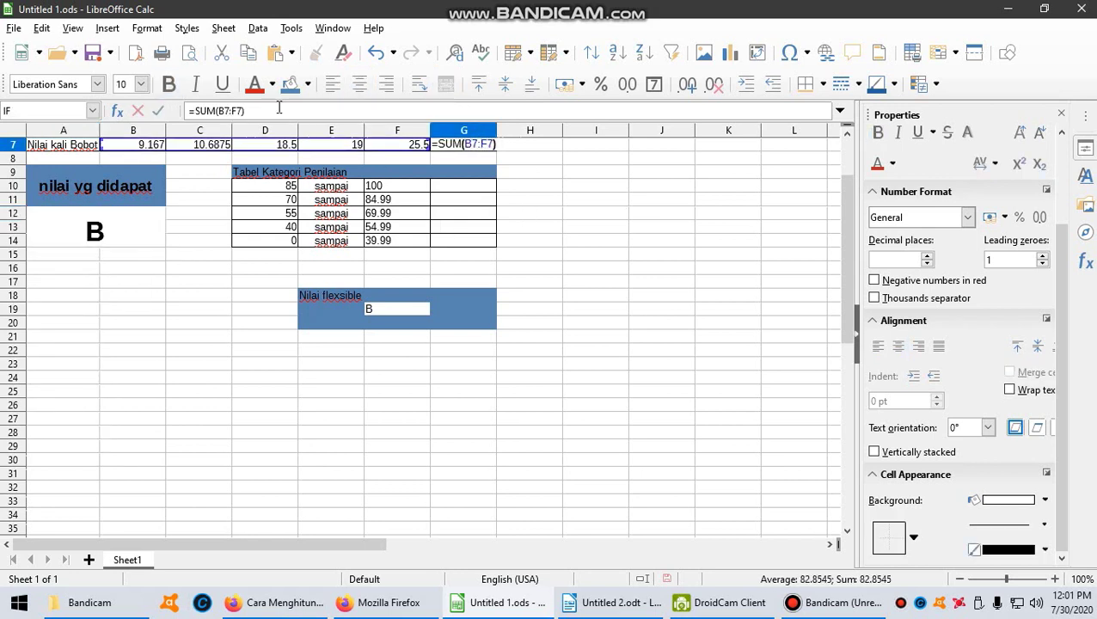
drag(277, 107, 123, 107)
key(shift+Home)
text(90)
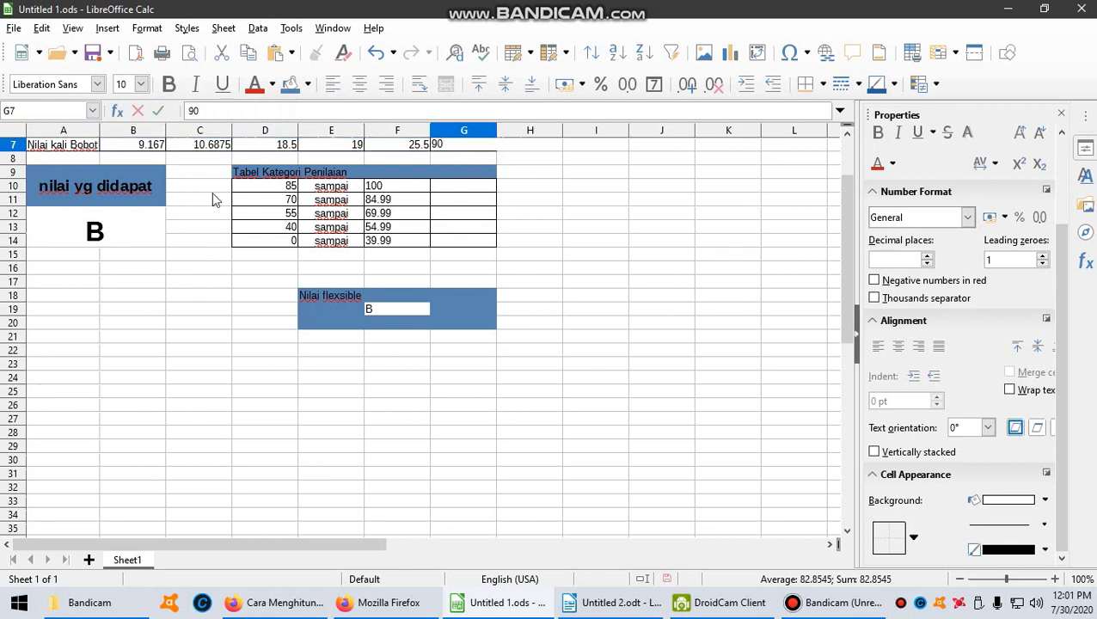
click(574, 225)
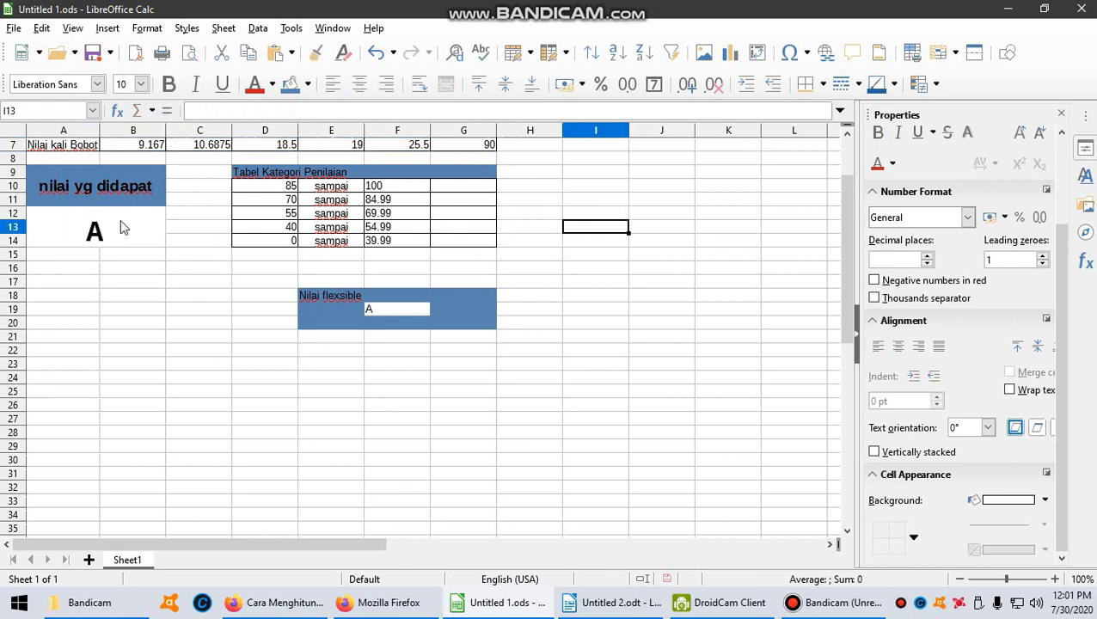
Set the total in the "Nilai kali Bobot" row to 70.
click(441, 145)
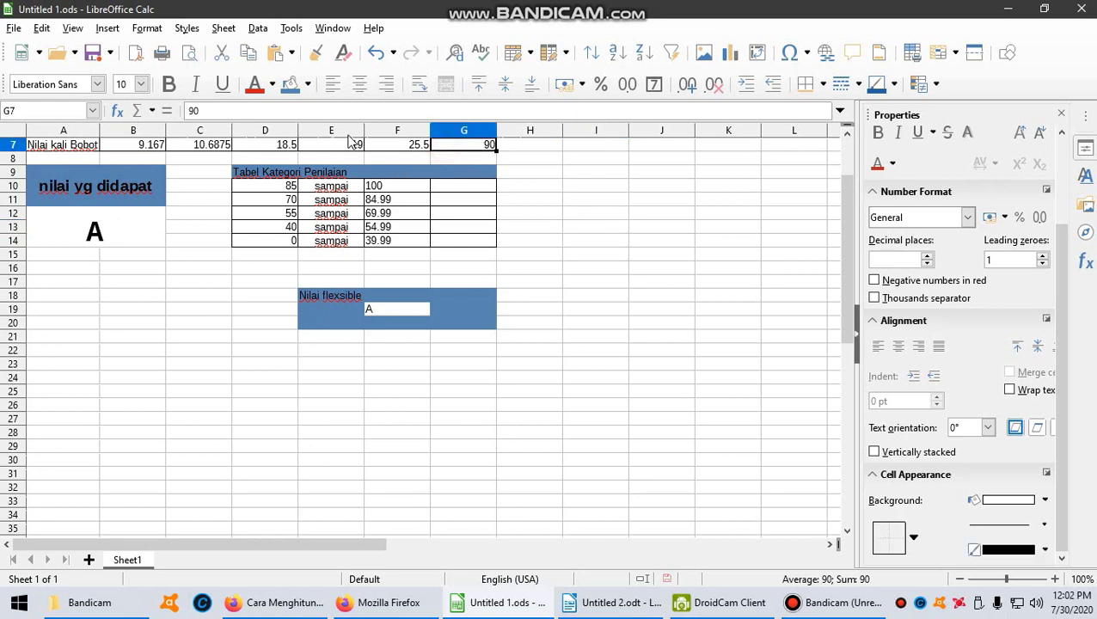
text(70)
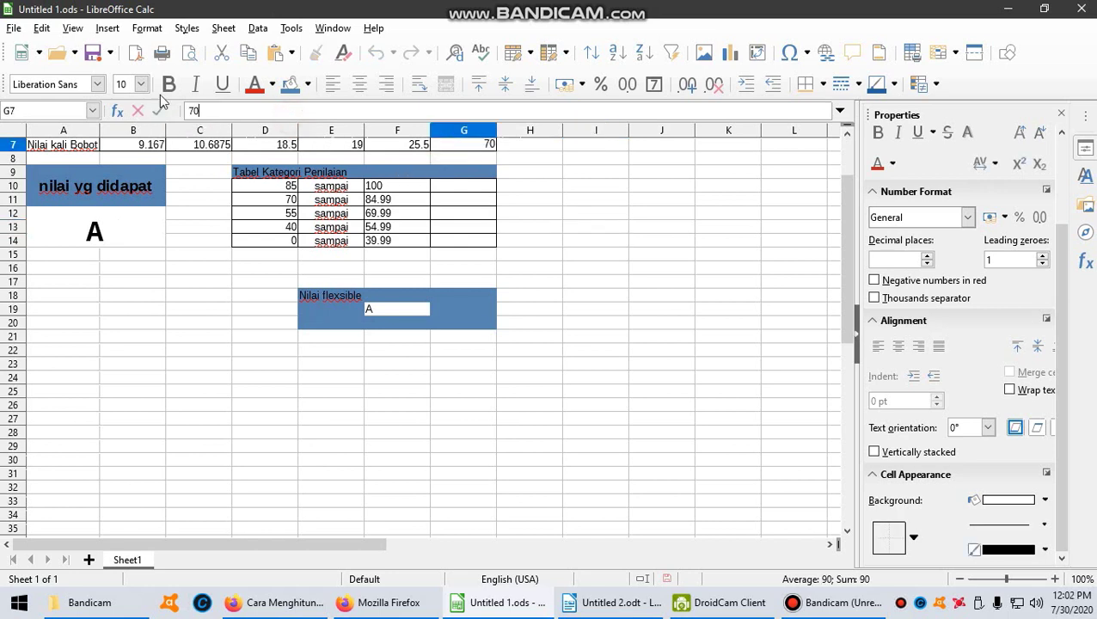
click(568, 255)
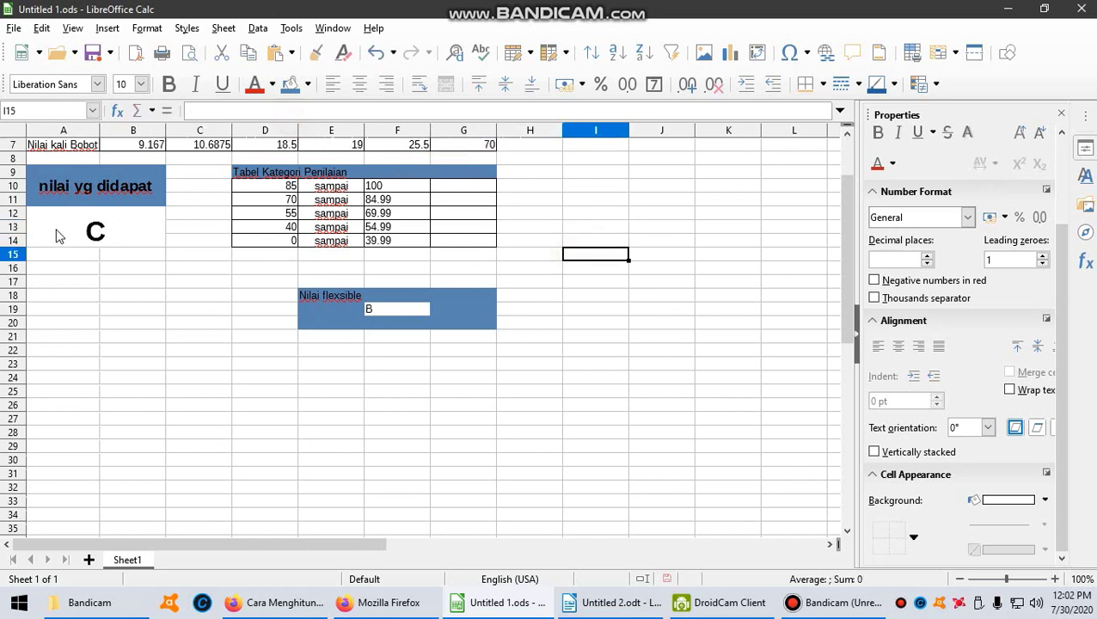
Compare the fixed thresholds in the "nilai yg didapat" formula, especially 85, with the lower limits in "Tabel Kategori Penilaian".
click(107, 231)
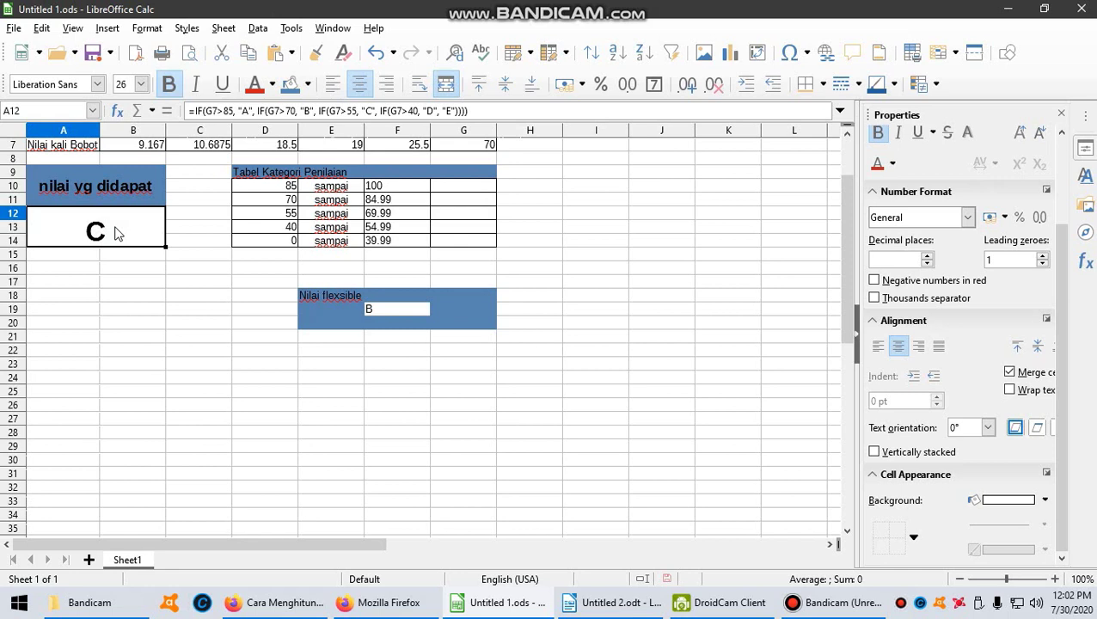
drag(849, 306, 844, 280)
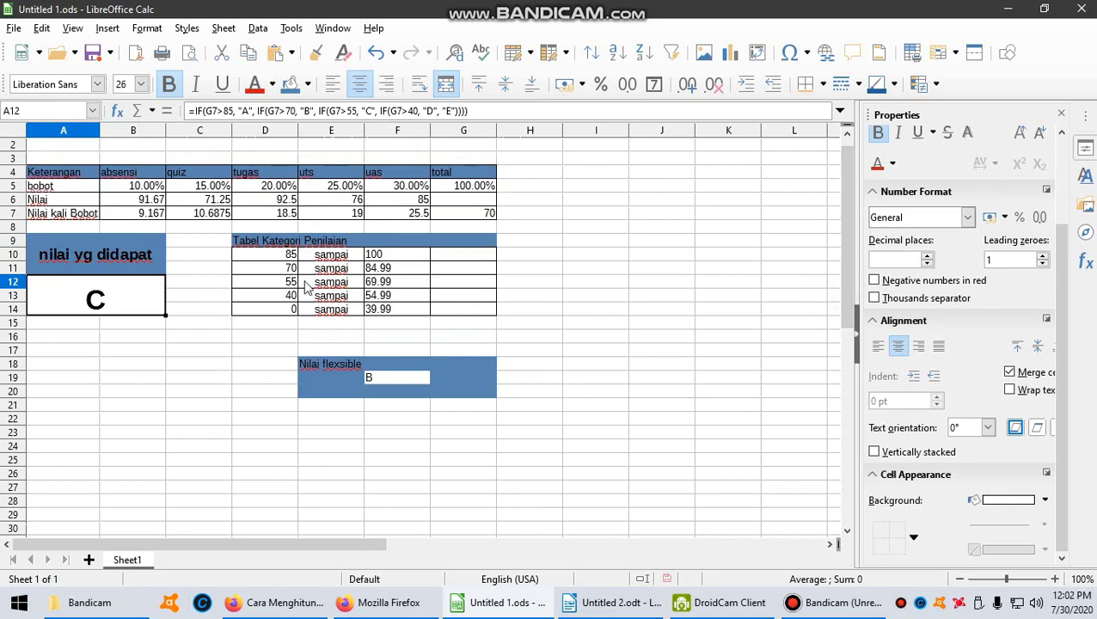
click(284, 256)
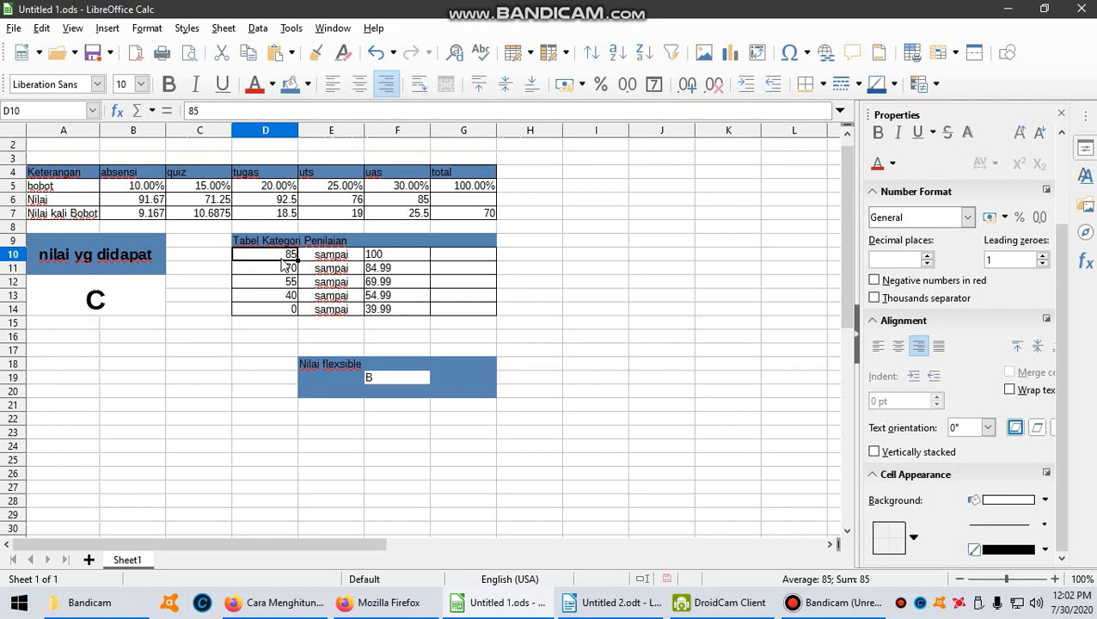
click(105, 307)
double_click(104, 306)
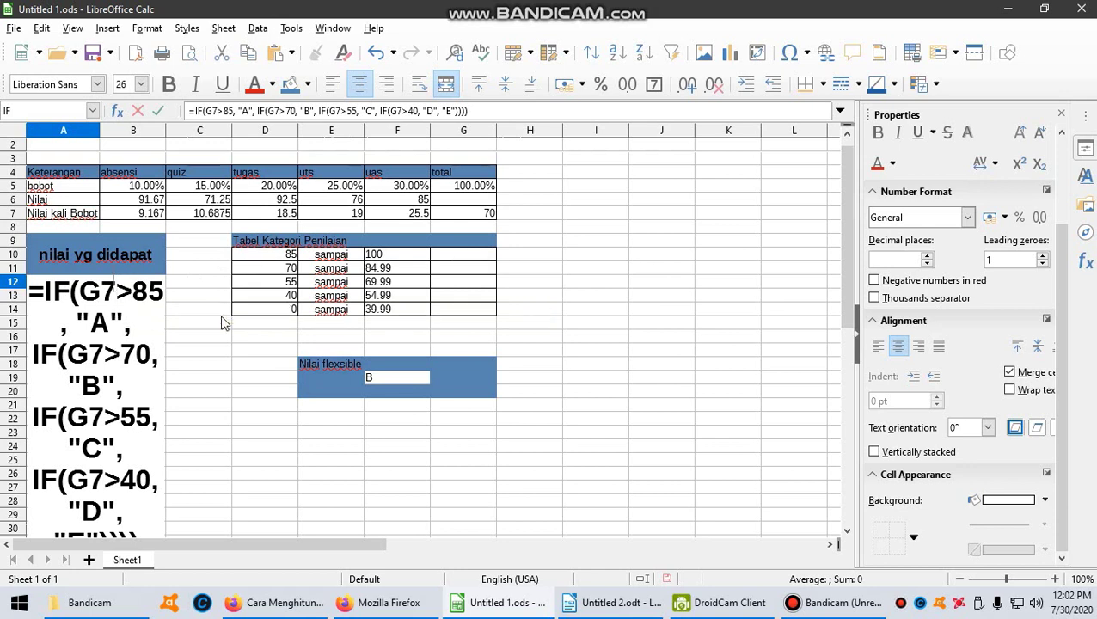
key(Return)
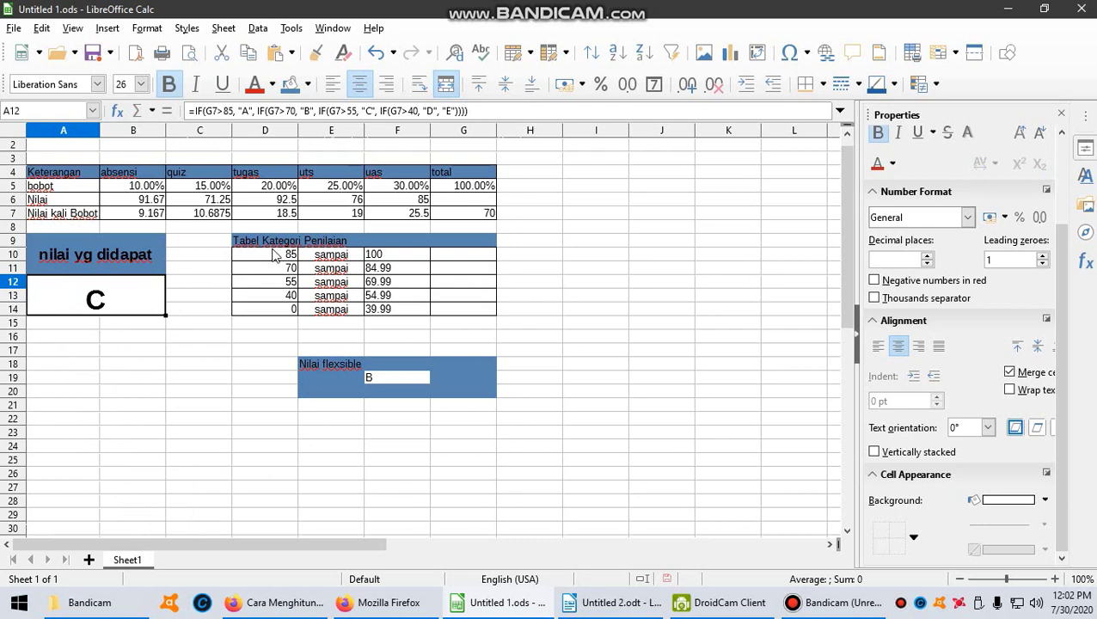
double_click(146, 292)
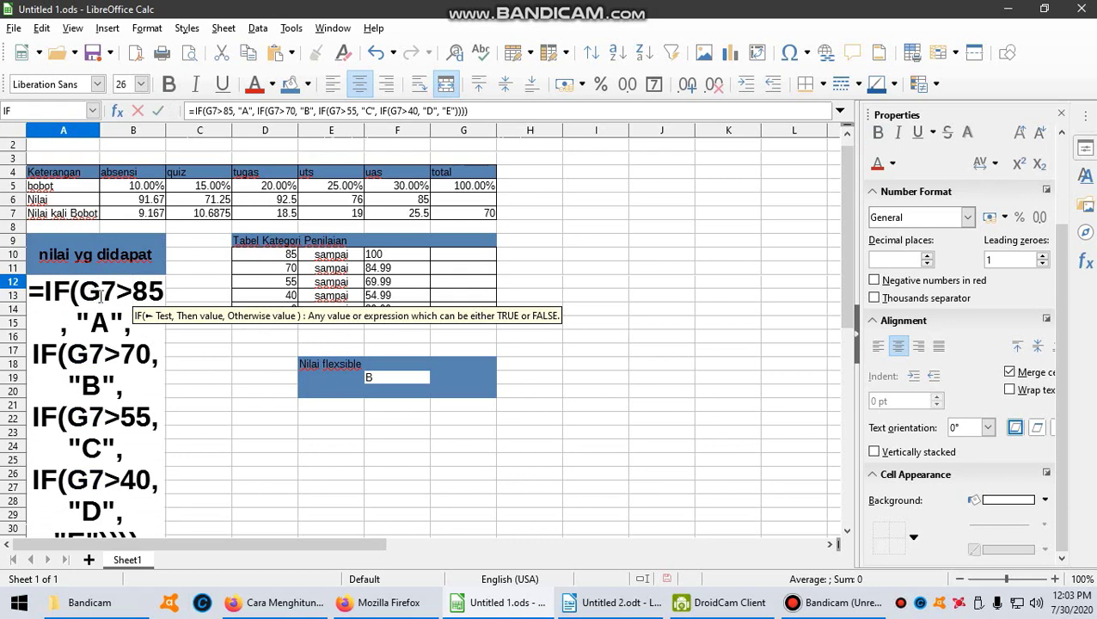
drag(130, 291, 149, 291)
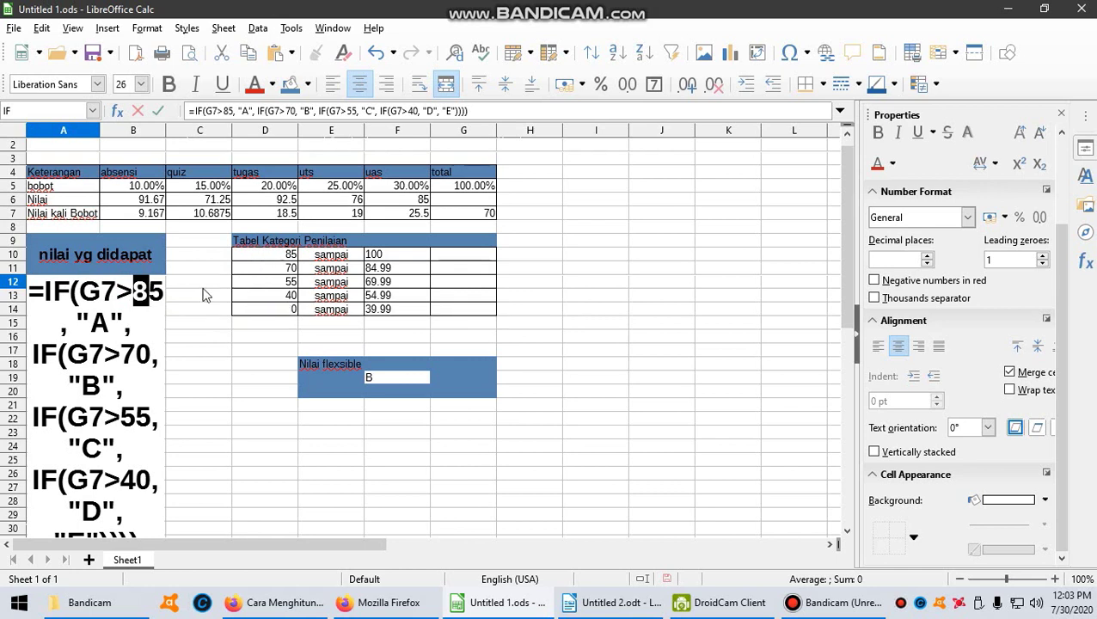
key(Escape)
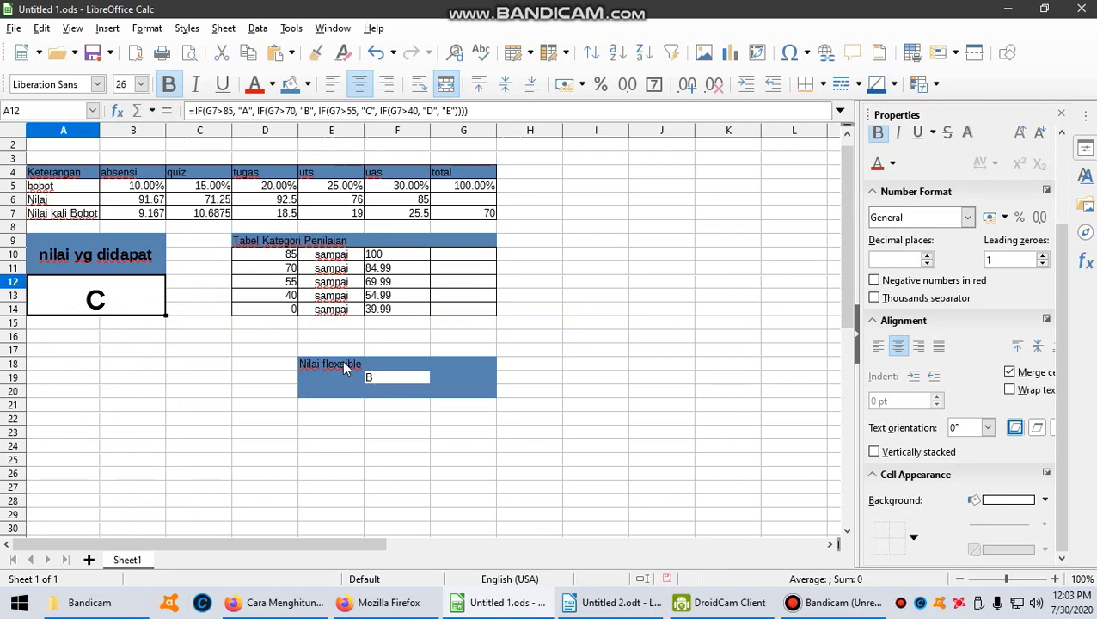
Open the "Nilai flexsible" formula and examine the comparison operator and the absolute reference $D$10 in its first IF test.
double_click(394, 379)
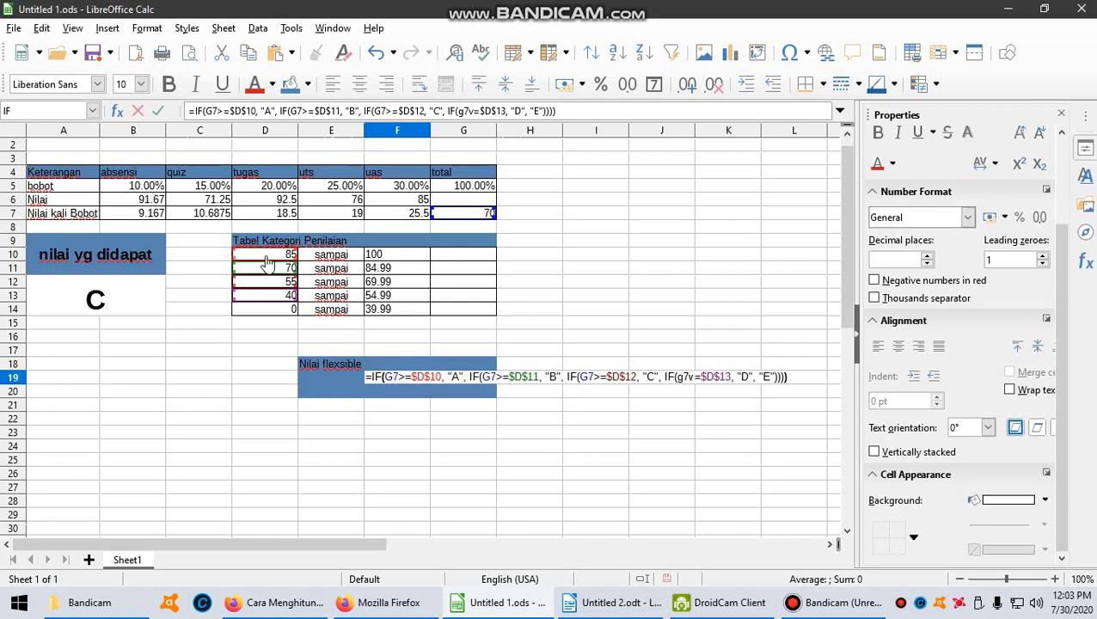
click(413, 376)
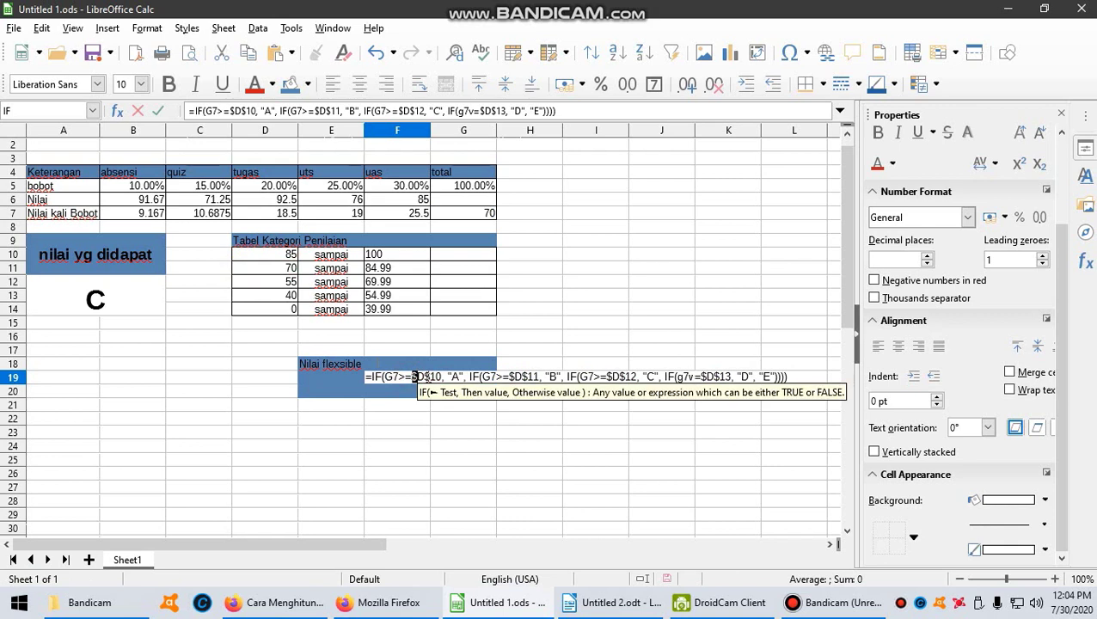
click(425, 376)
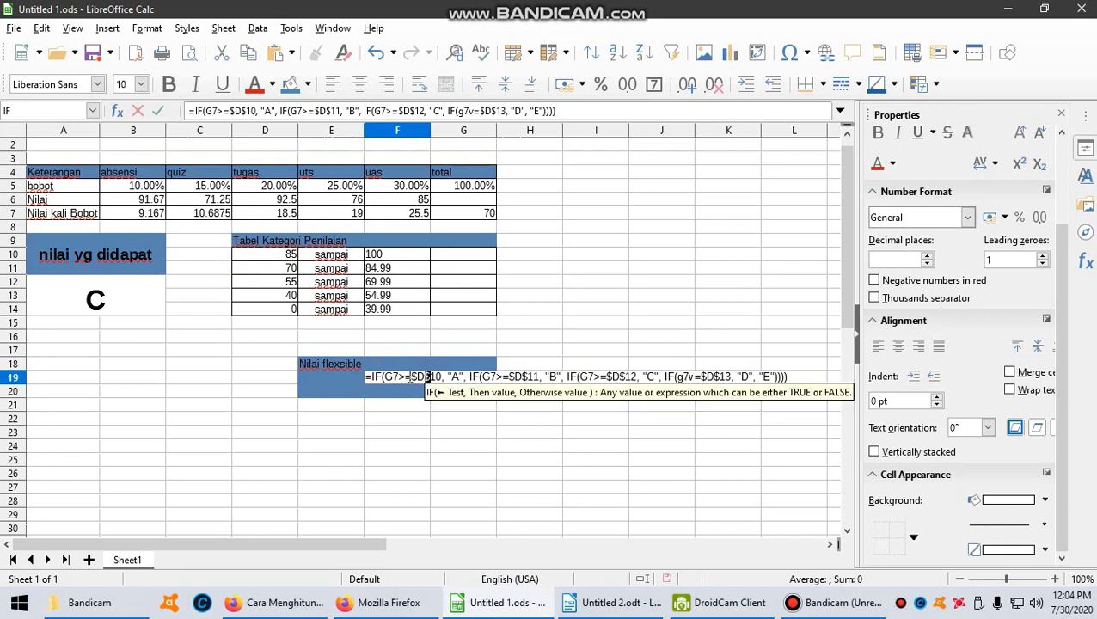
key(Left)
key(Left)
key(Left)
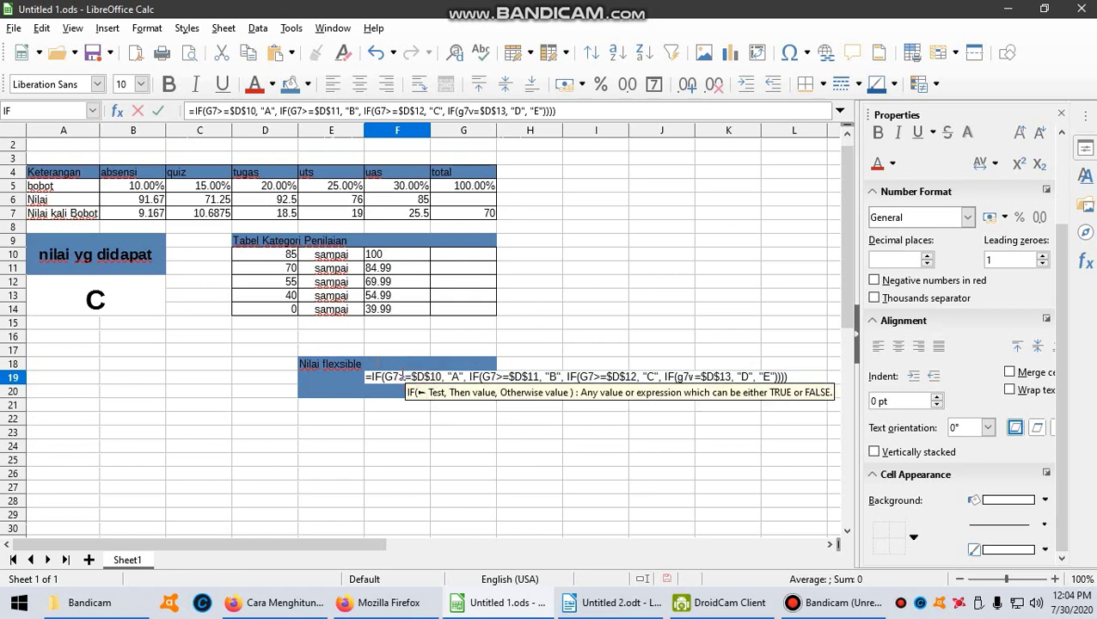
click(418, 376)
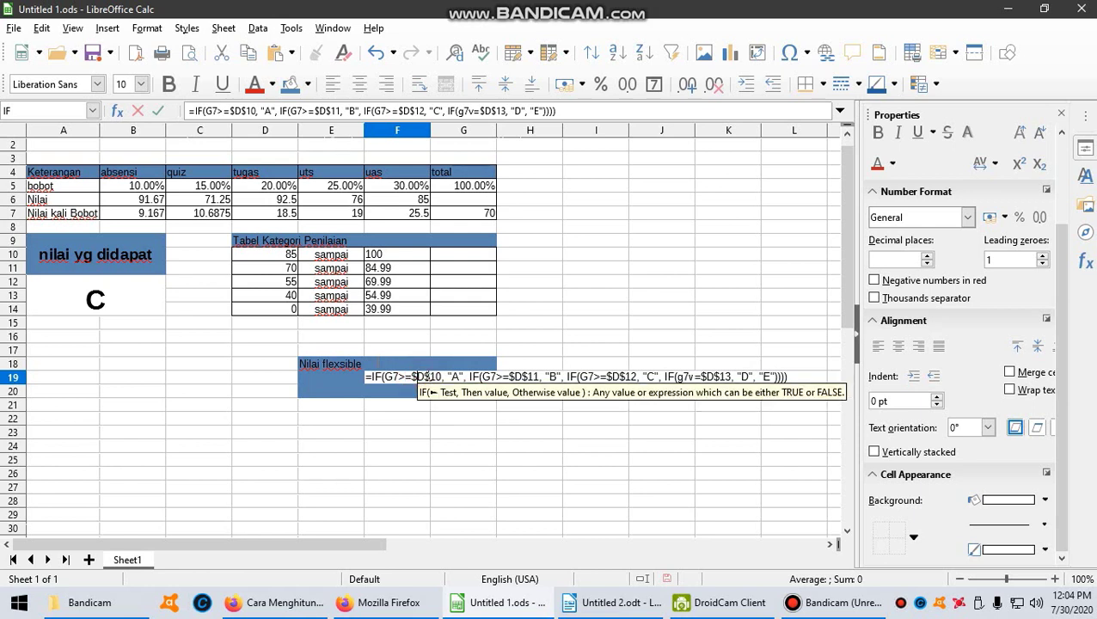
Examine the references $D$11, $D$12 and $D$13 in the remaining IF tests of "Nilai flexsible", and leave the formula unedited.
click(512, 378)
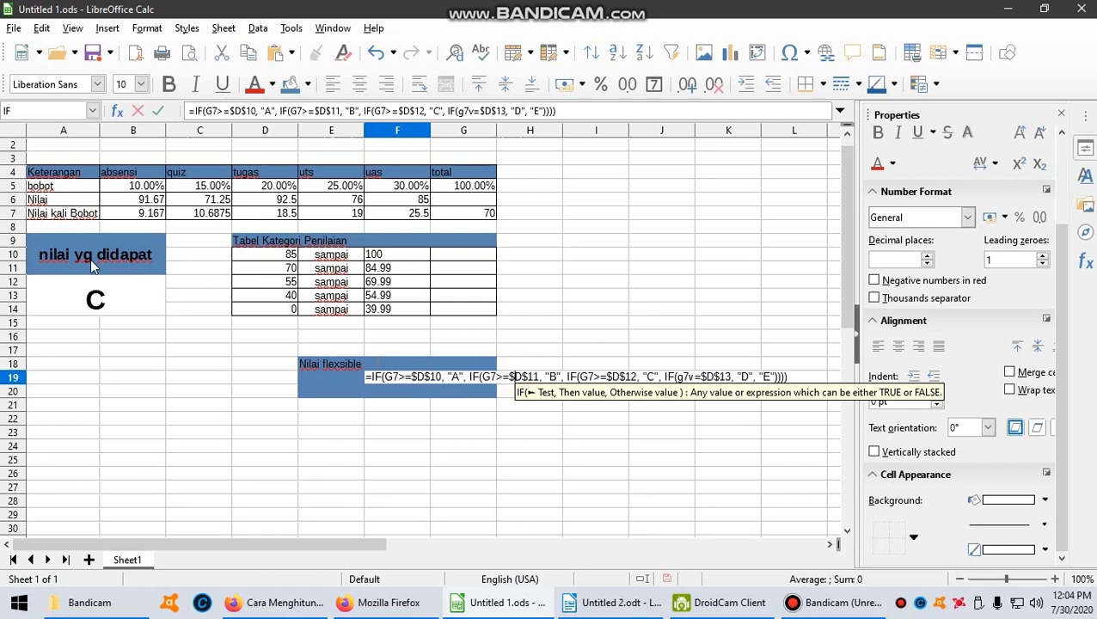
click(618, 379)
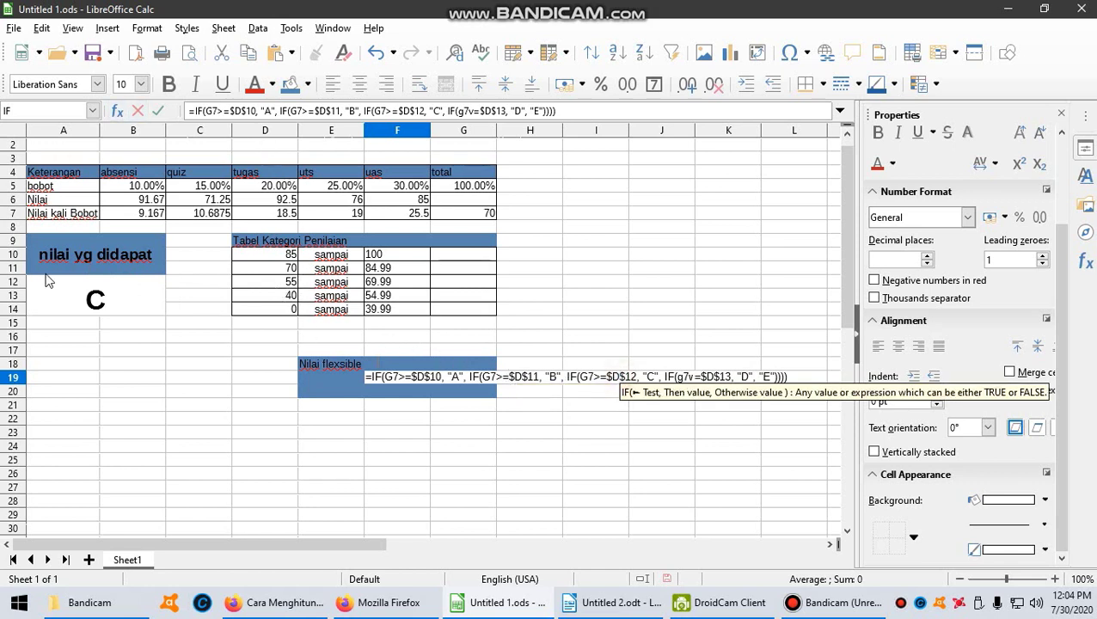
click(721, 377)
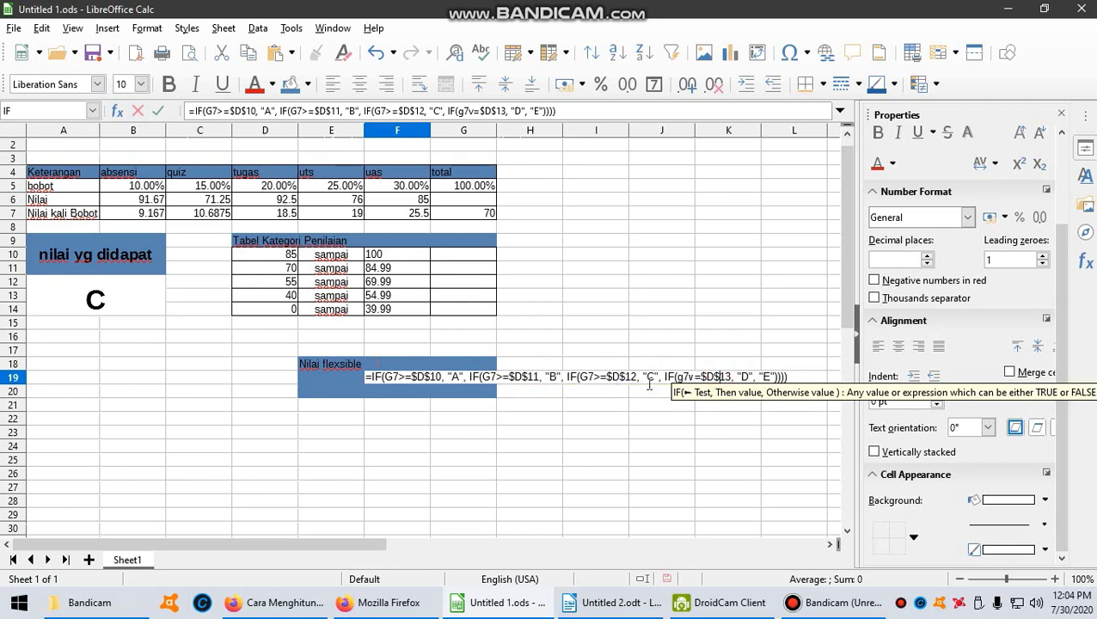
click(737, 376)
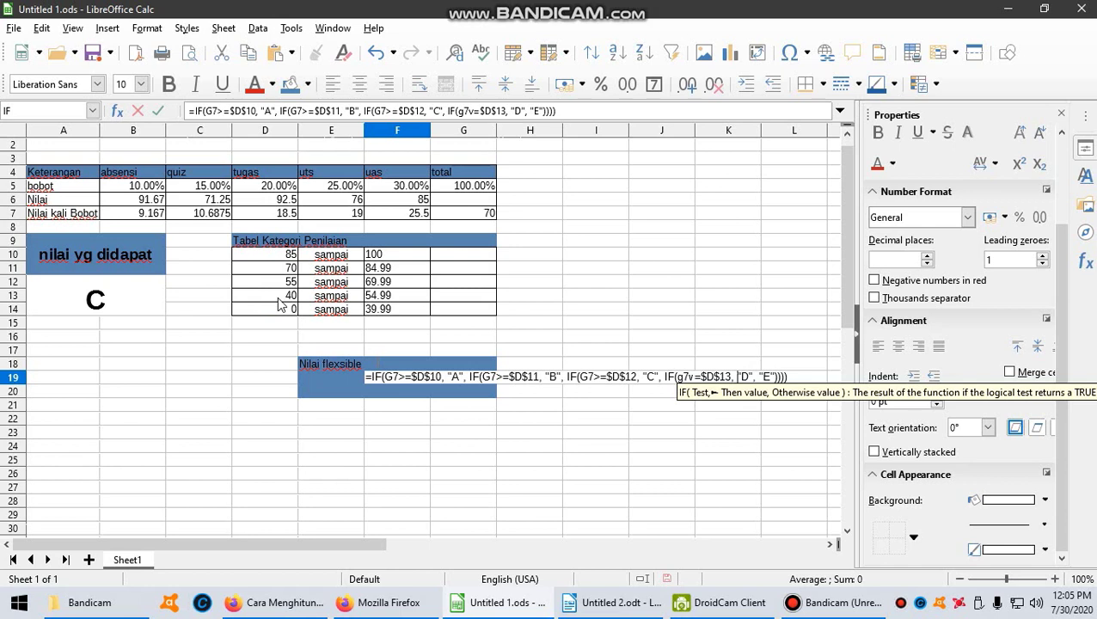
click(679, 375)
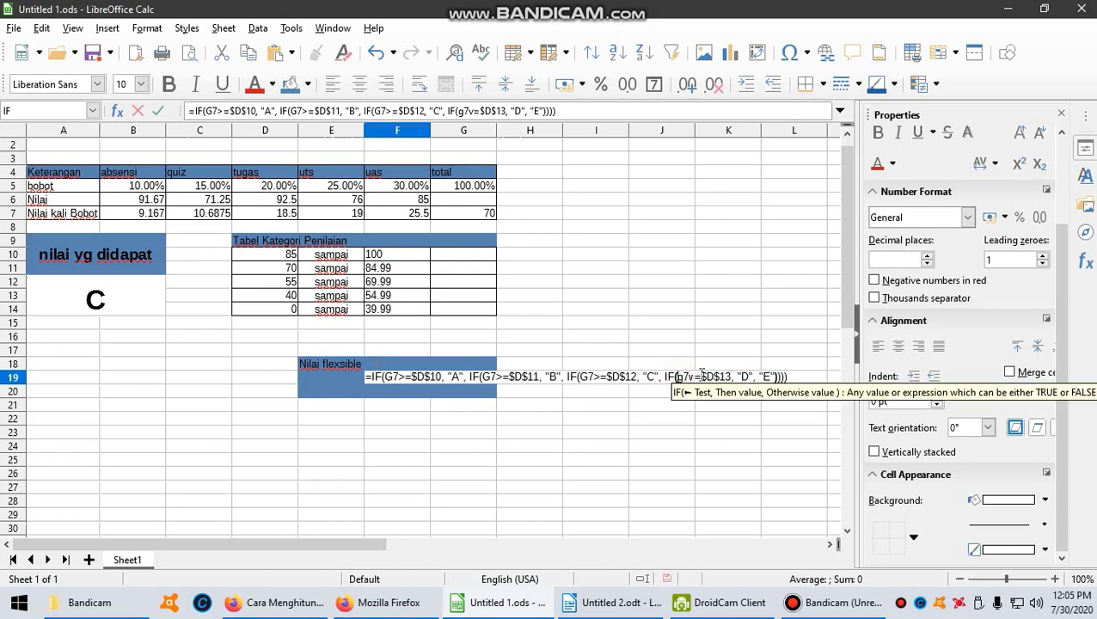
click(661, 418)
key(Escape)
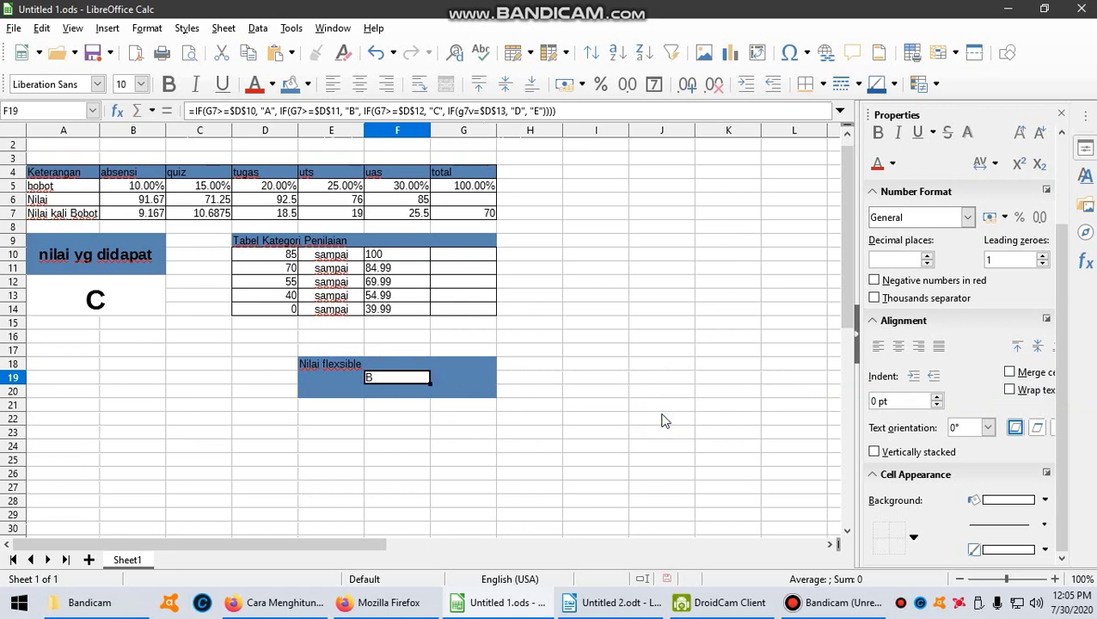
Set the first lower limit in "Tabel Kategori Penilaian" to 81.
double_click(270, 253)
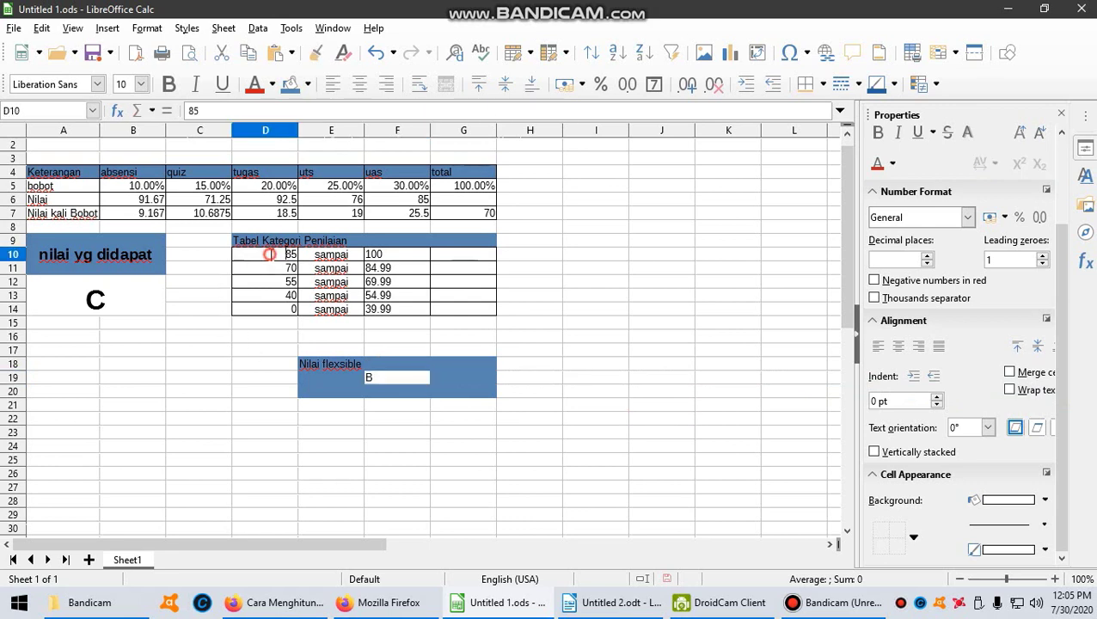
drag(270, 253, 300, 253)
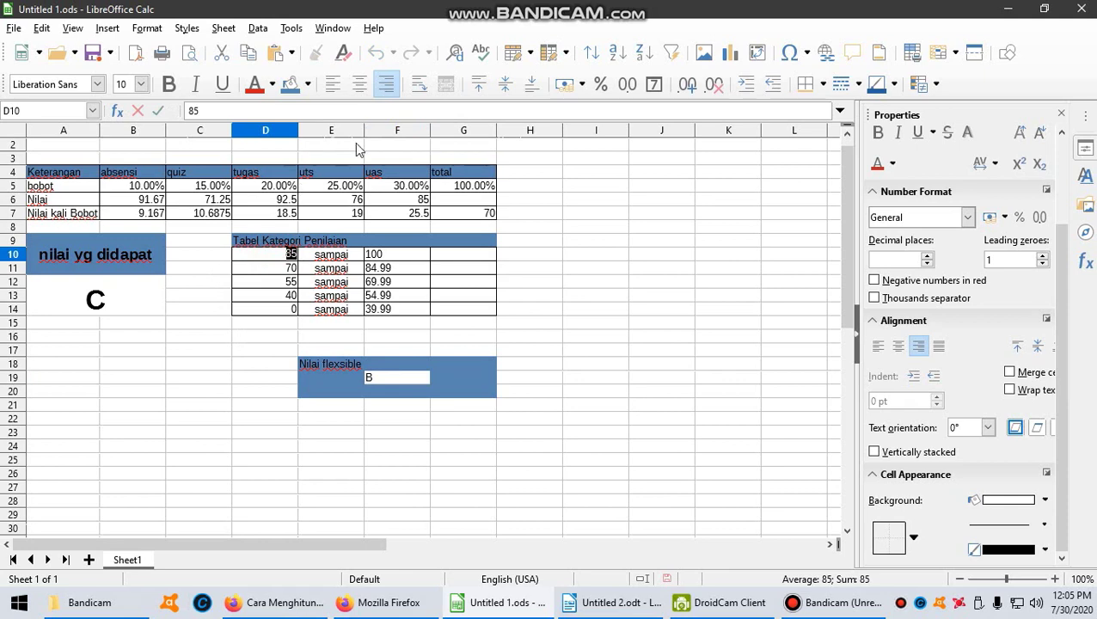
text(81)
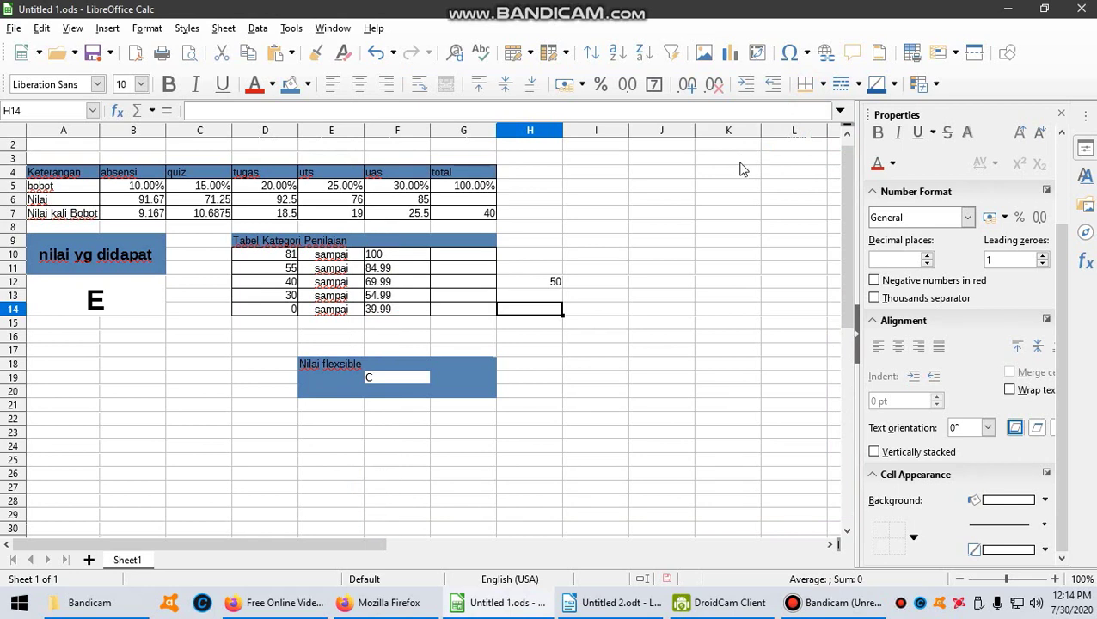
Copy the full grade formula under "nilai yg didapat" into cell I12, beside the test score 50.
click(494, 214)
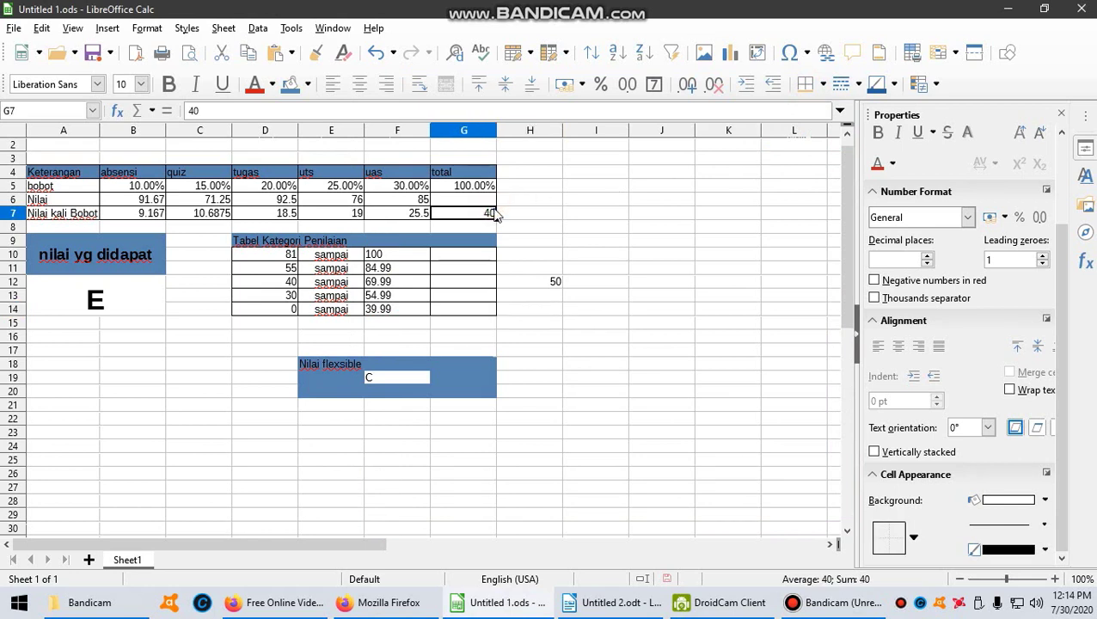
click(528, 227)
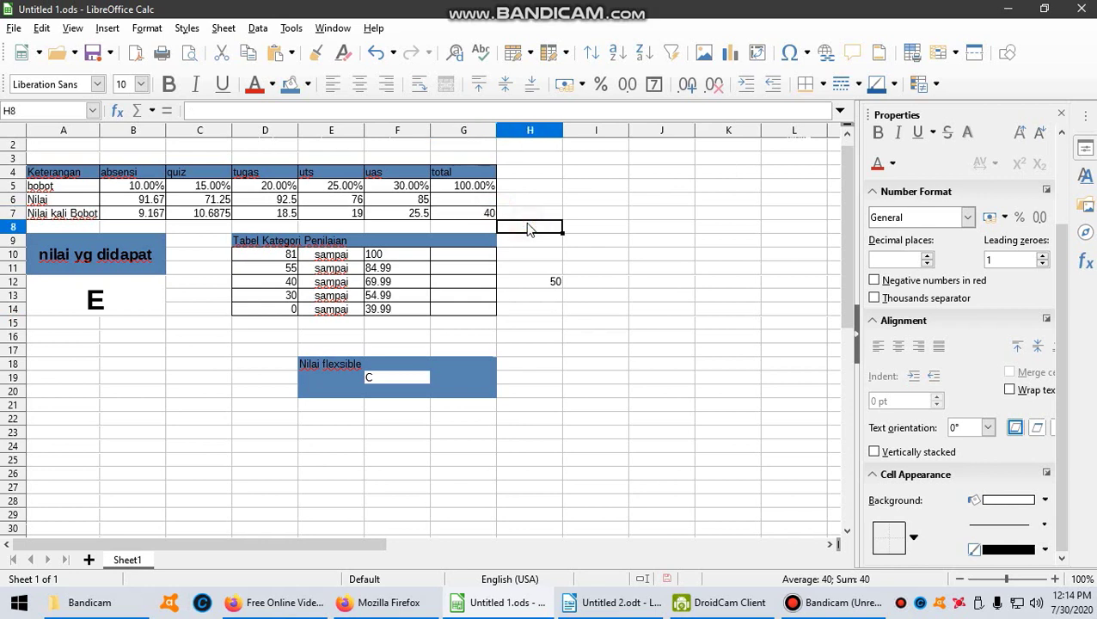
click(531, 284)
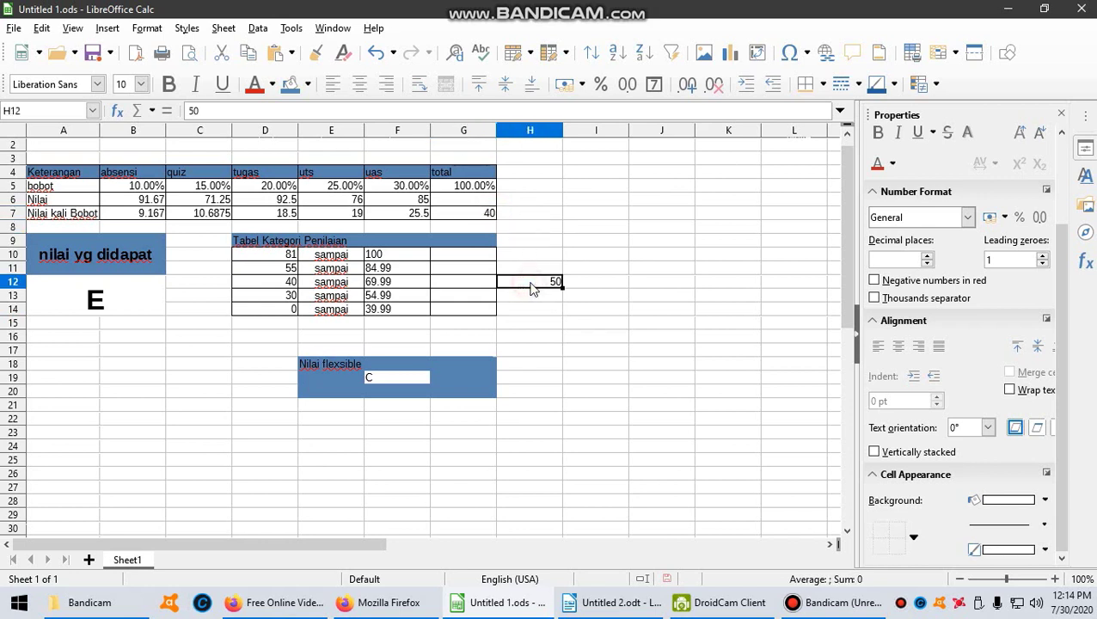
double_click(610, 283)
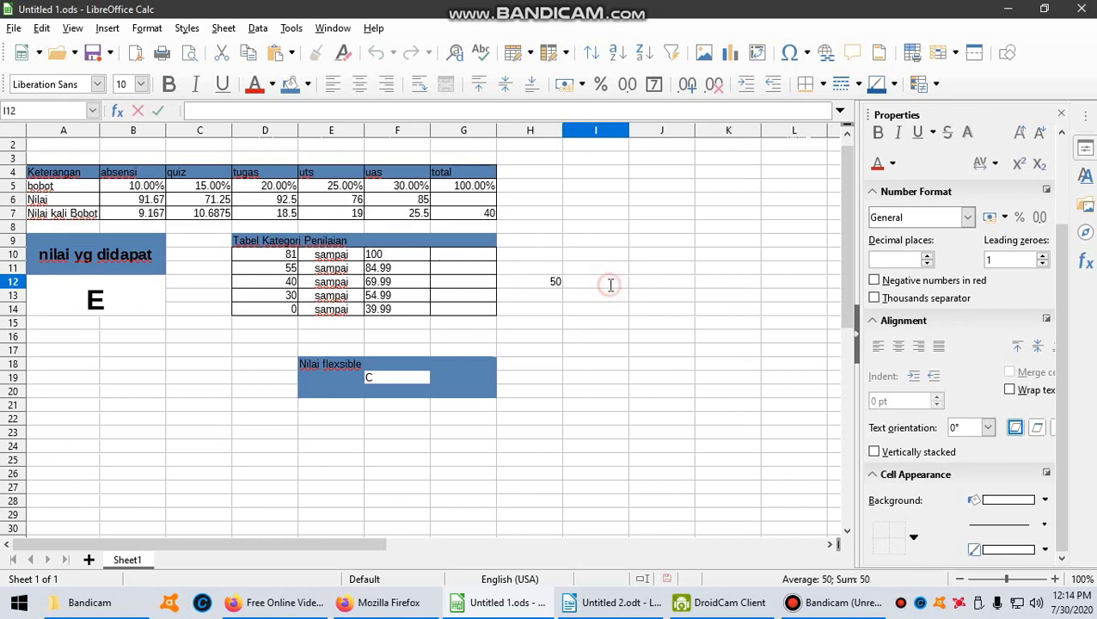
double_click(164, 301)
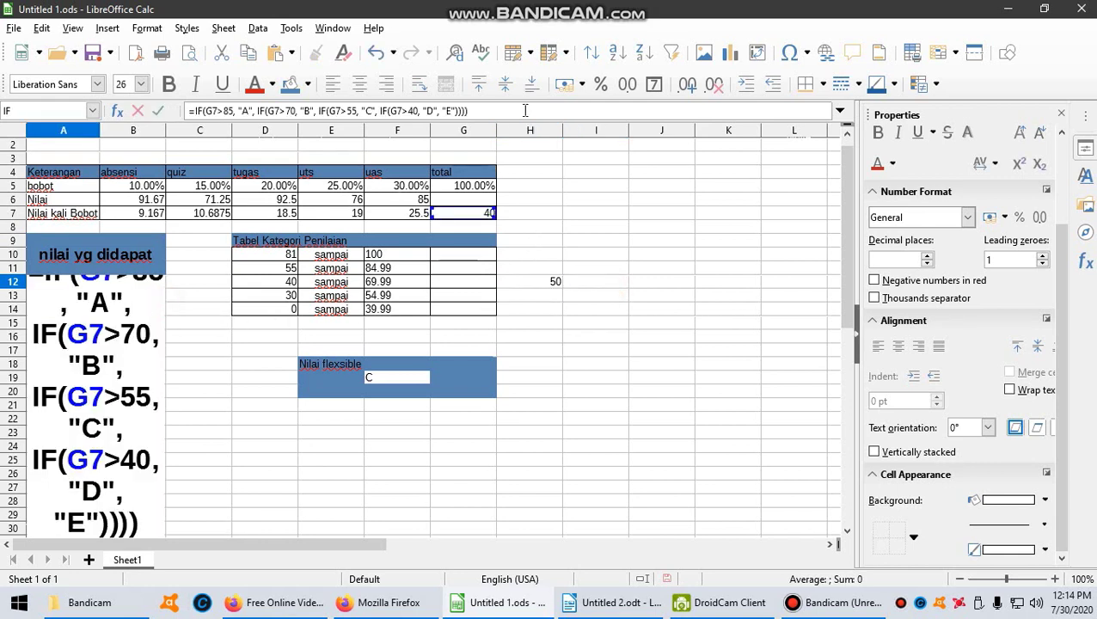
drag(524, 110, 187, 111)
right_click(213, 114)
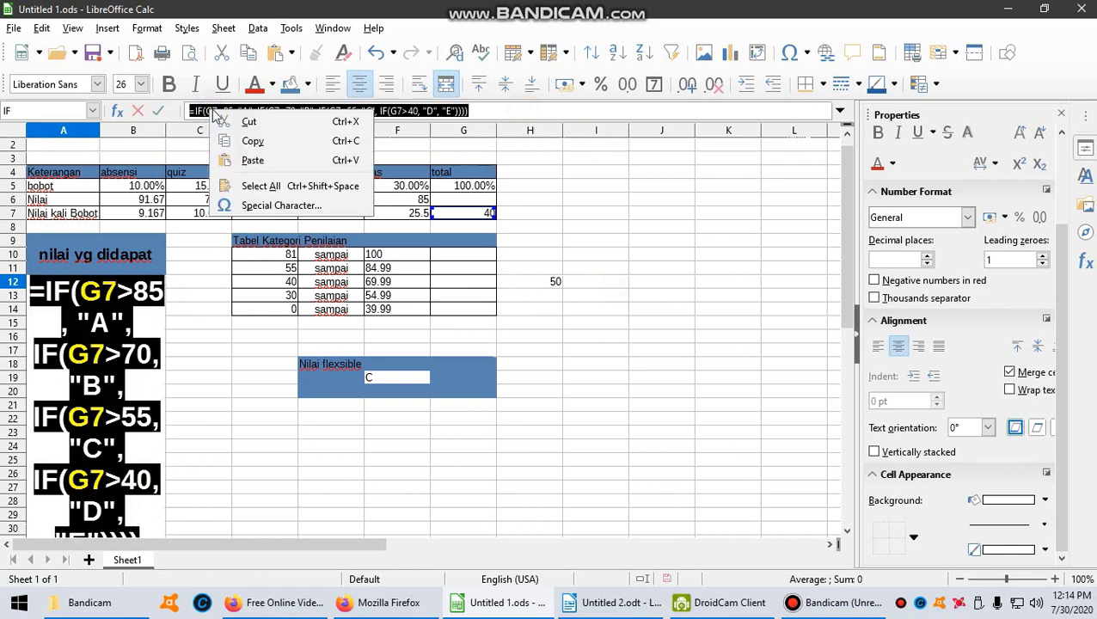
click(251, 141)
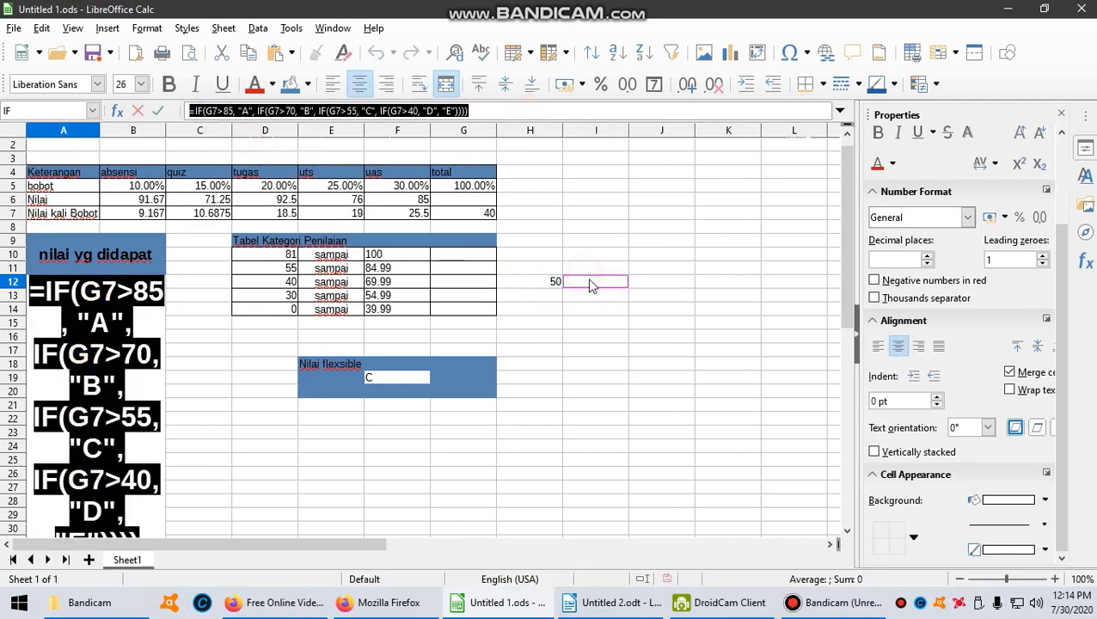
key(Escape)
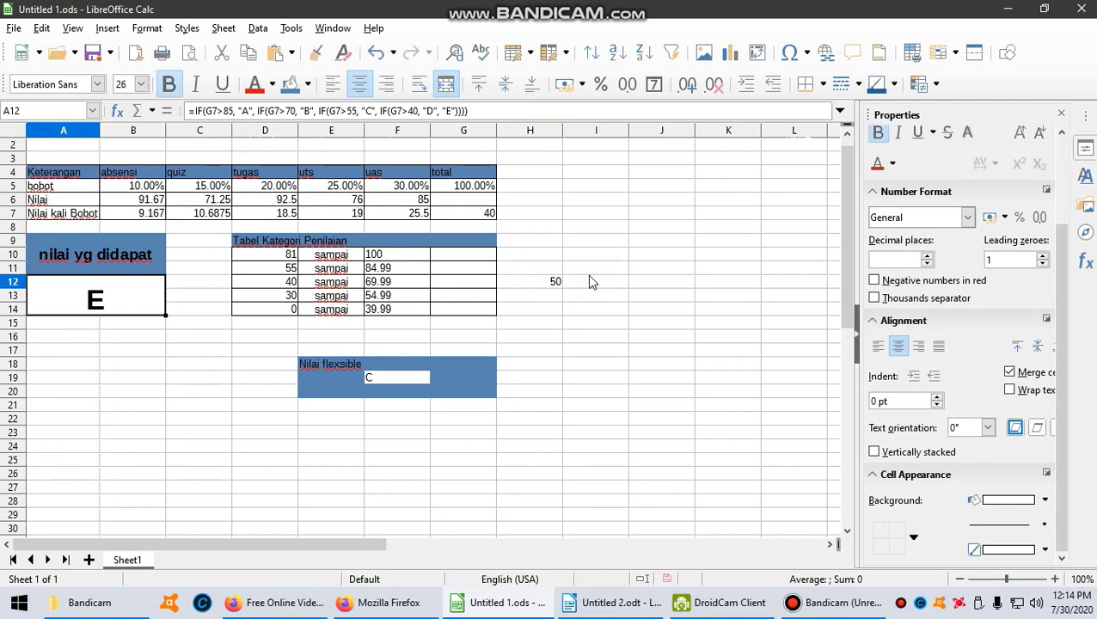
click(589, 282)
click(504, 112)
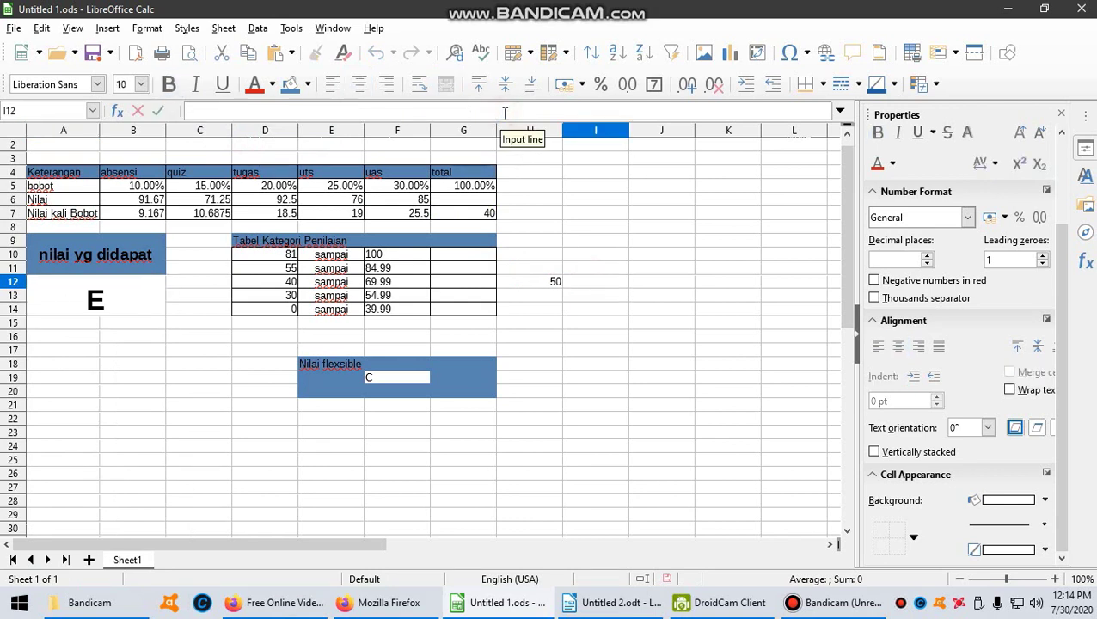
key(ctrl+v)
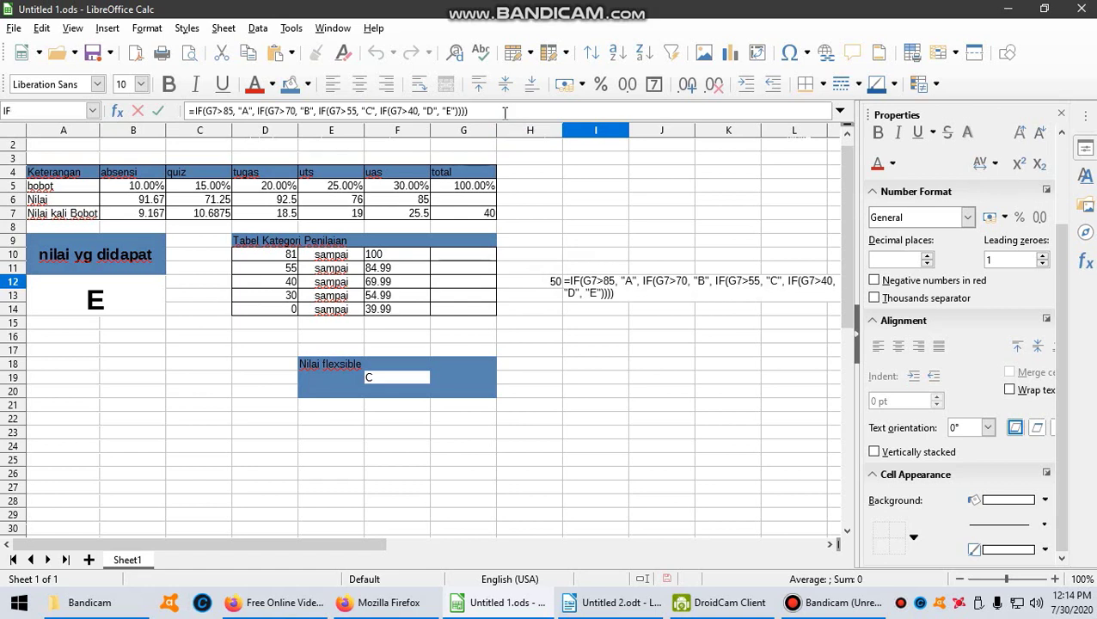
Replace the G7 reference in the first IF test of the I12 formula with H12.
click(595, 282)
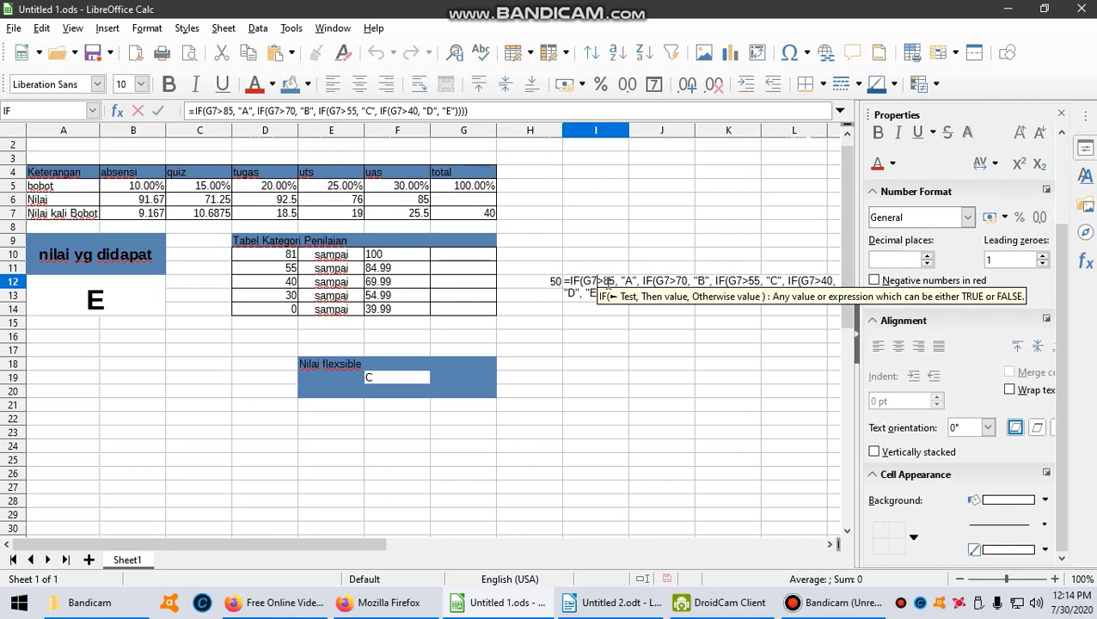
key(BackSpace)
key(BackSpace)
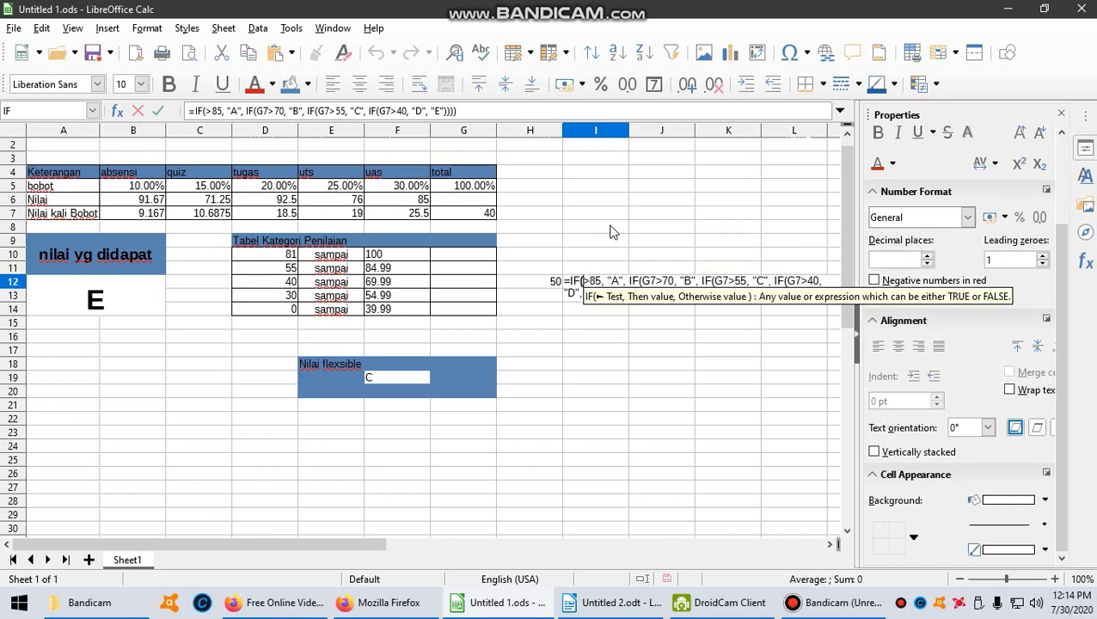
text(H12)
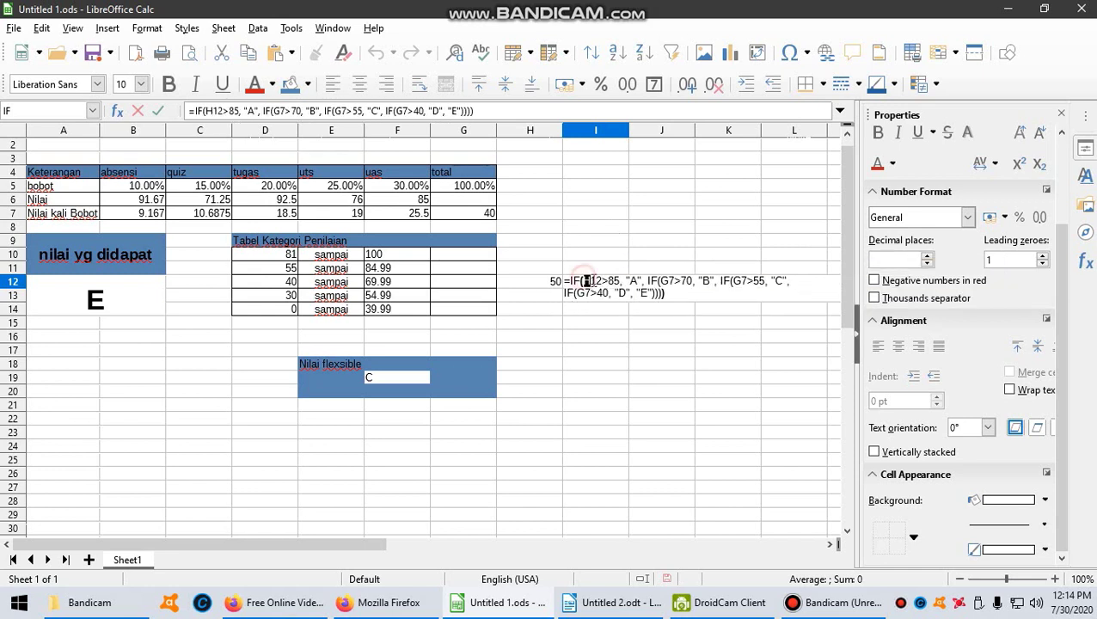
drag(584, 282, 601, 282)
click(599, 281)
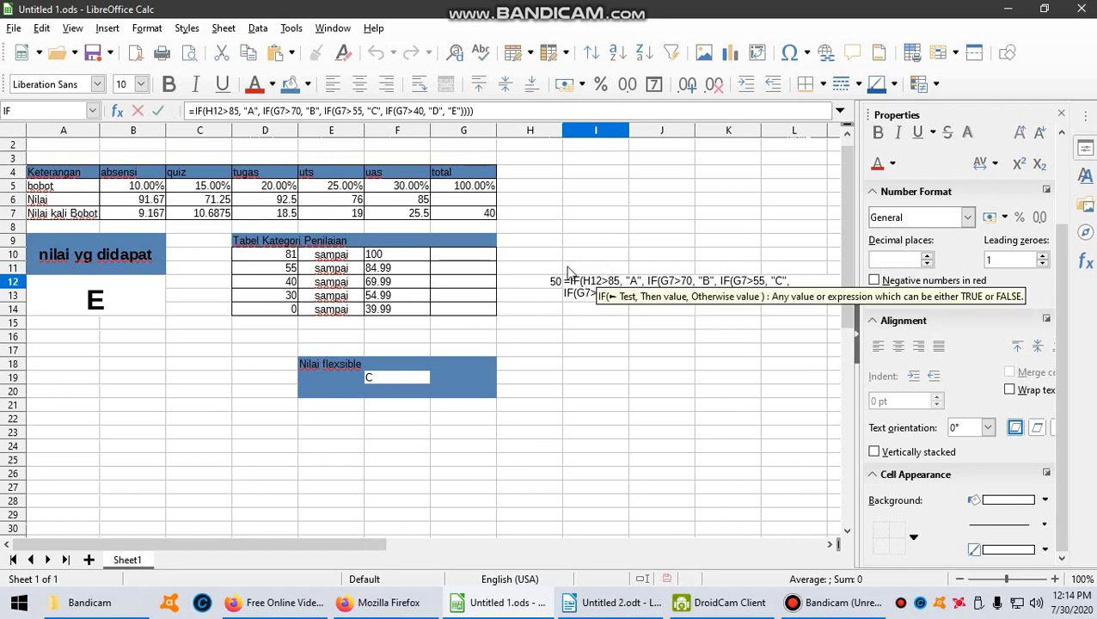
Copy the H12 reference and substitute it for G7 in the second IF test, the one for grade "B".
click(211, 110)
double_click(211, 110)
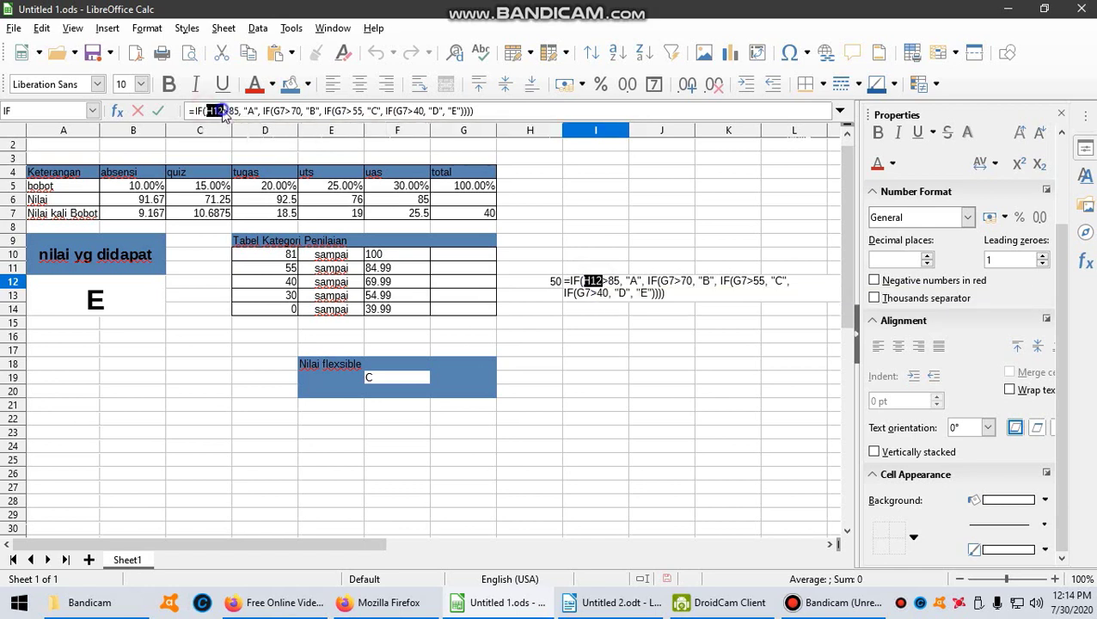
right_click(222, 110)
click(254, 140)
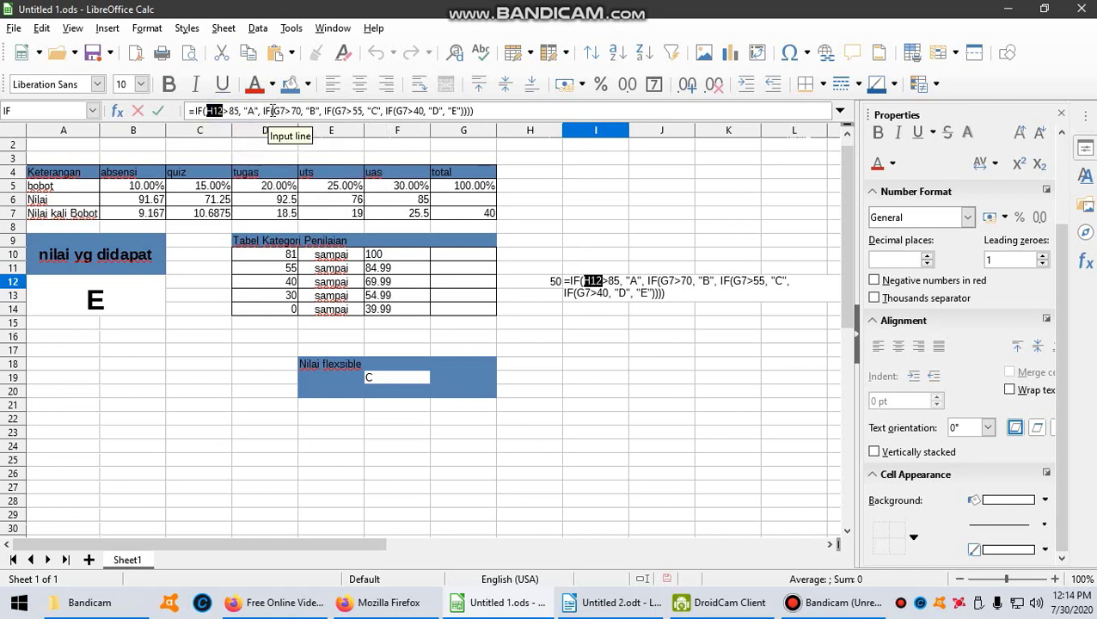
click(277, 111)
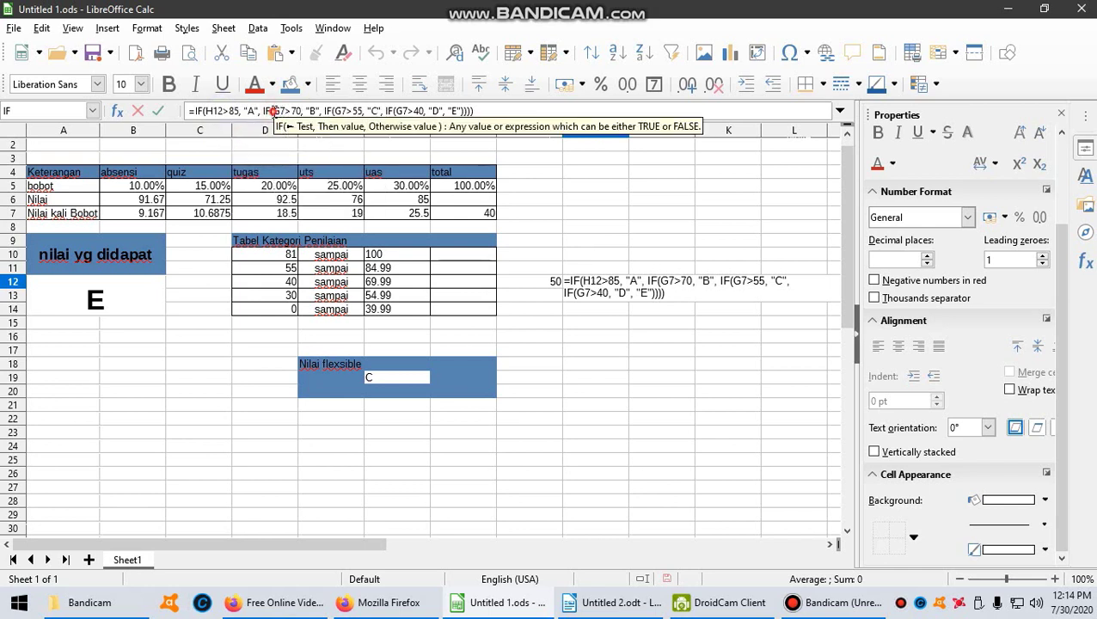
double_click(280, 111)
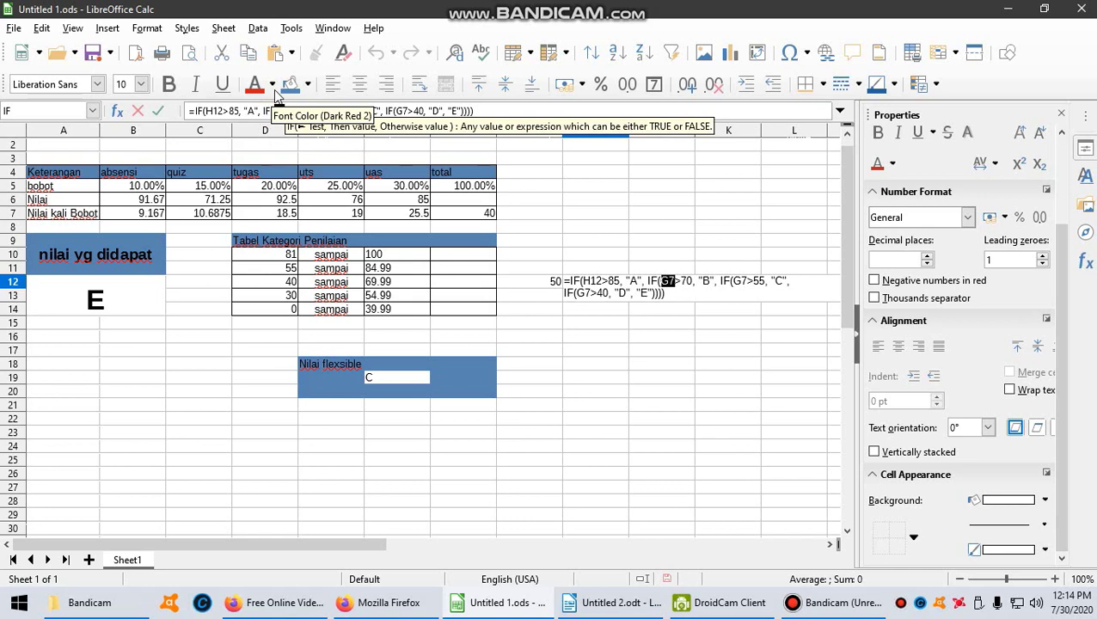
key(ctrl+v)
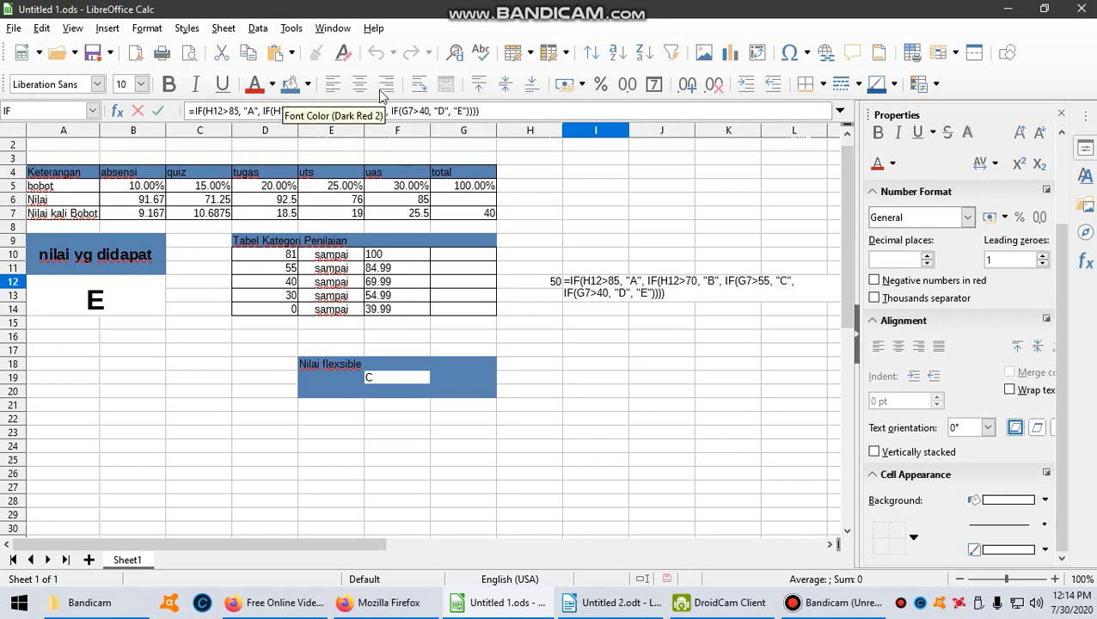
Replace the G7 reference with H12 in the third IF test of the I12 formula, the one for grade "C".
double_click(344, 111)
click(347, 111)
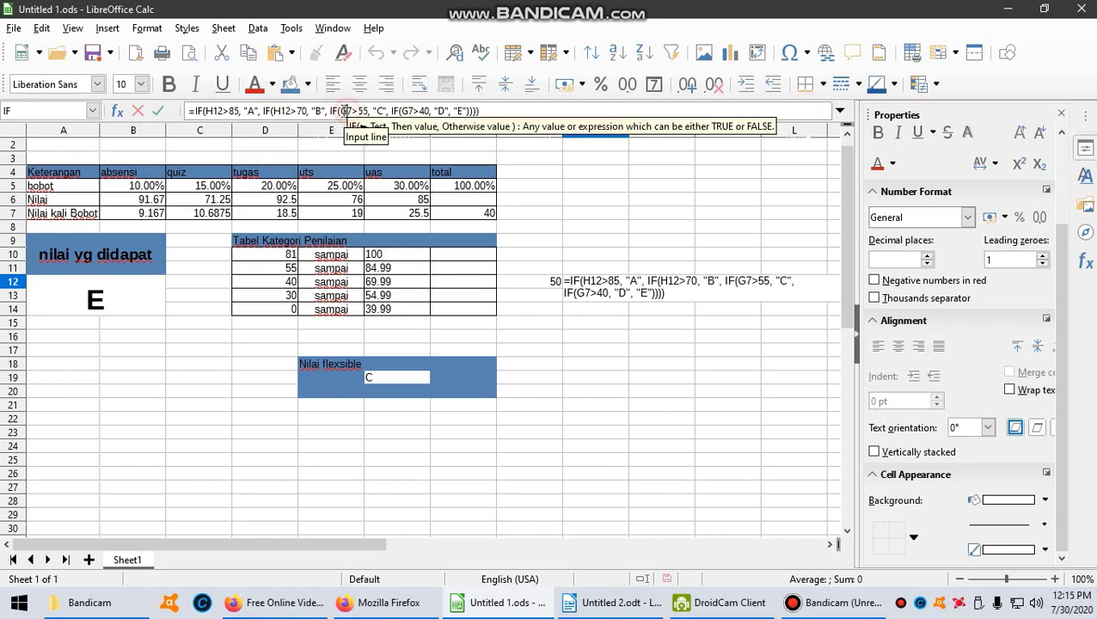
double_click(347, 111)
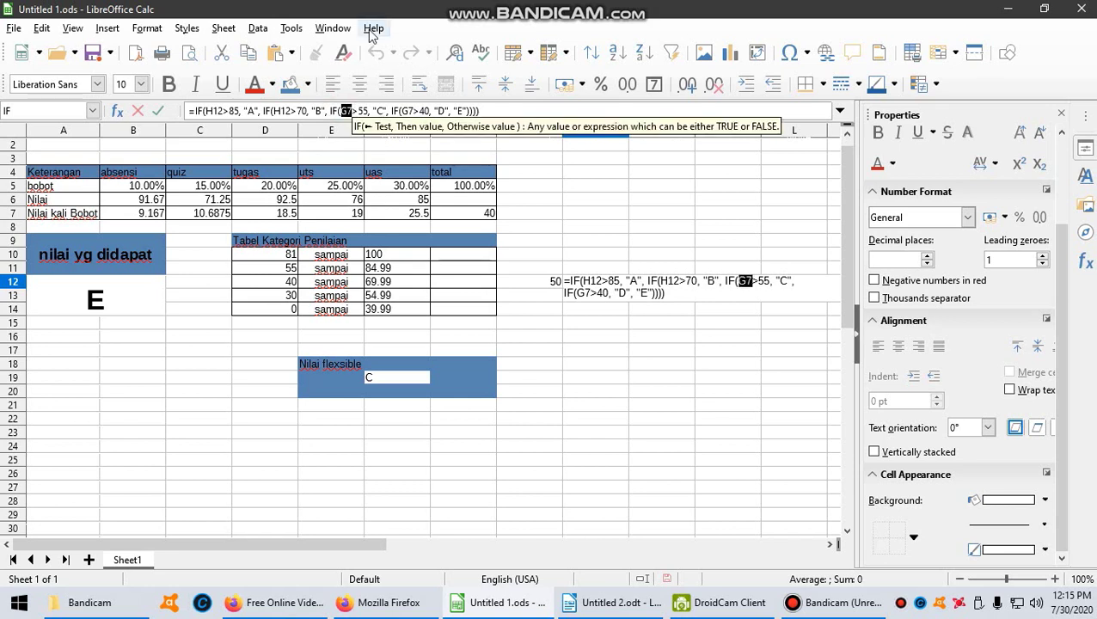
key(ctrl+v)
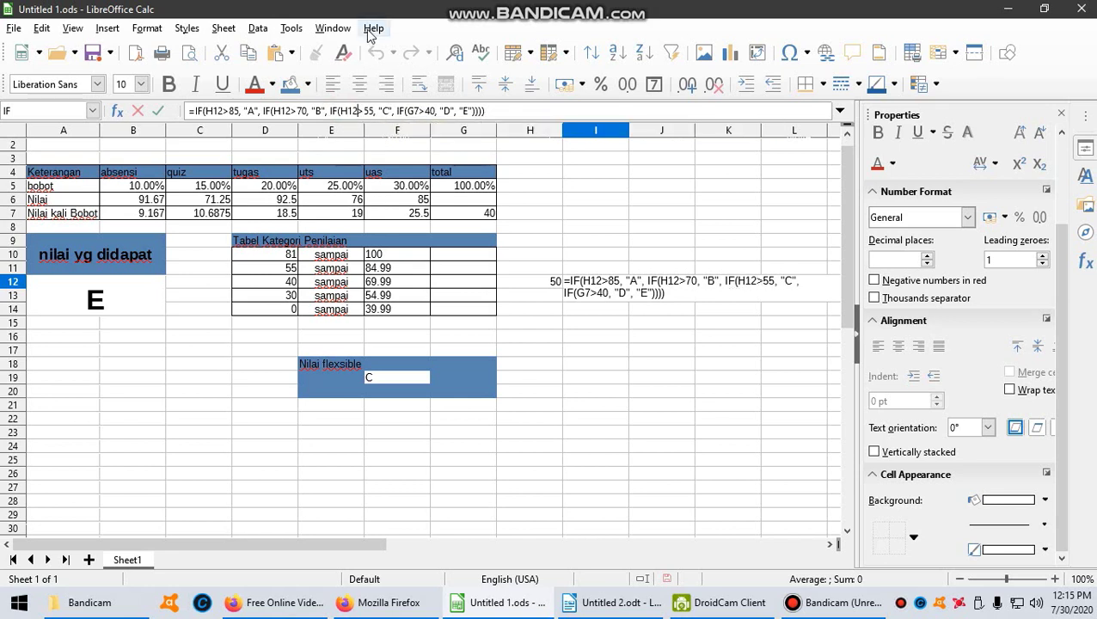
Replace G7 with H12 in the fourth IF test, the one for grade "D", and commit the I12 formula.
click(408, 108)
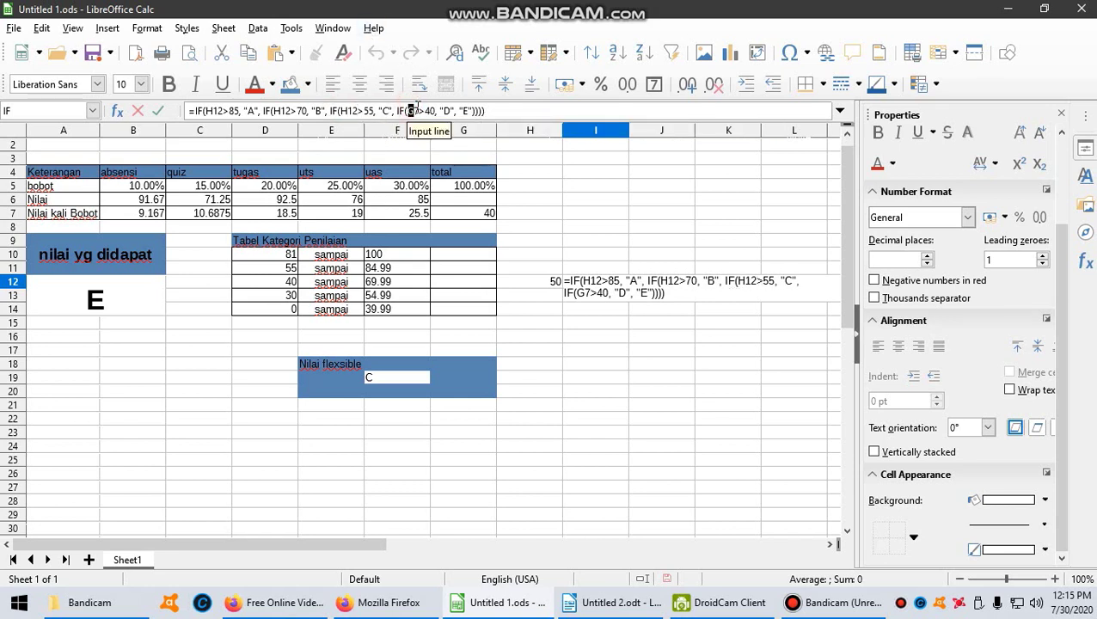
double_click(413, 111)
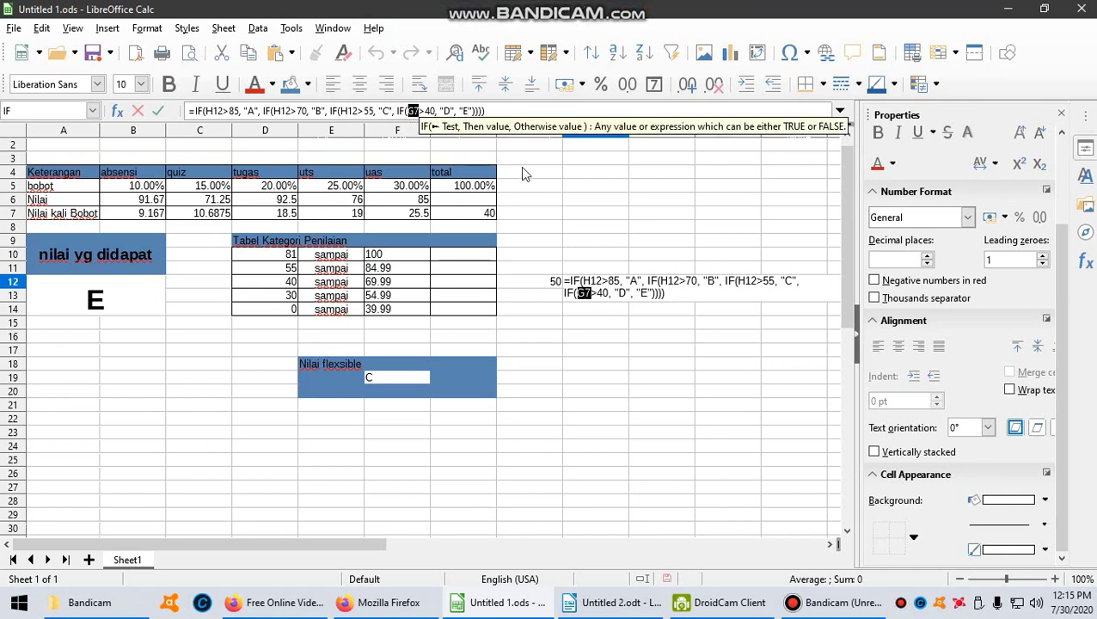
text(H12)
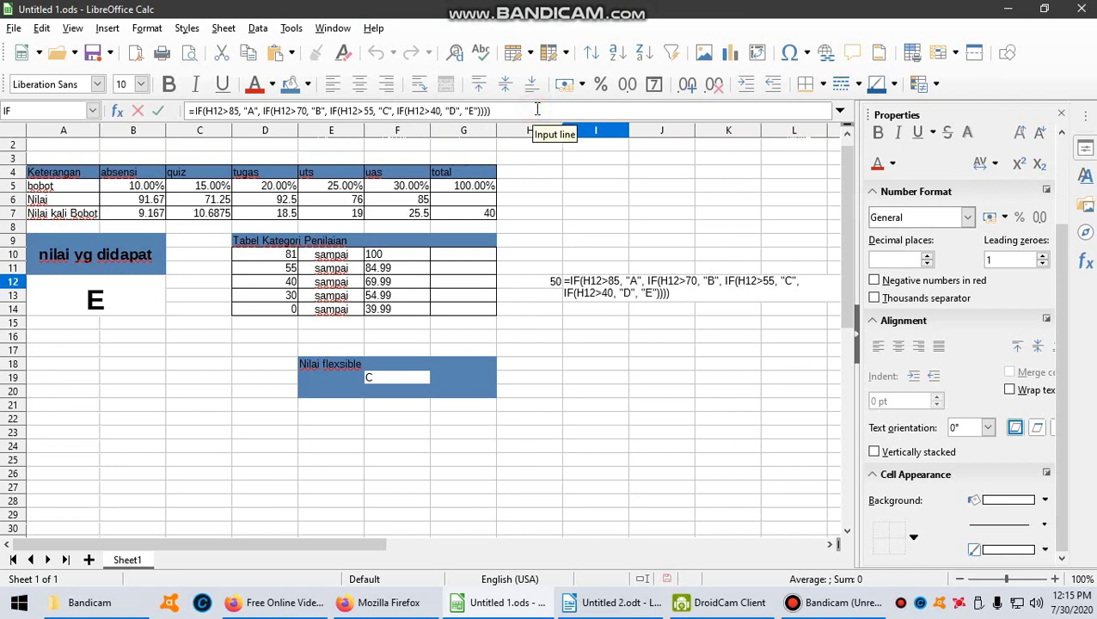
key(Return)
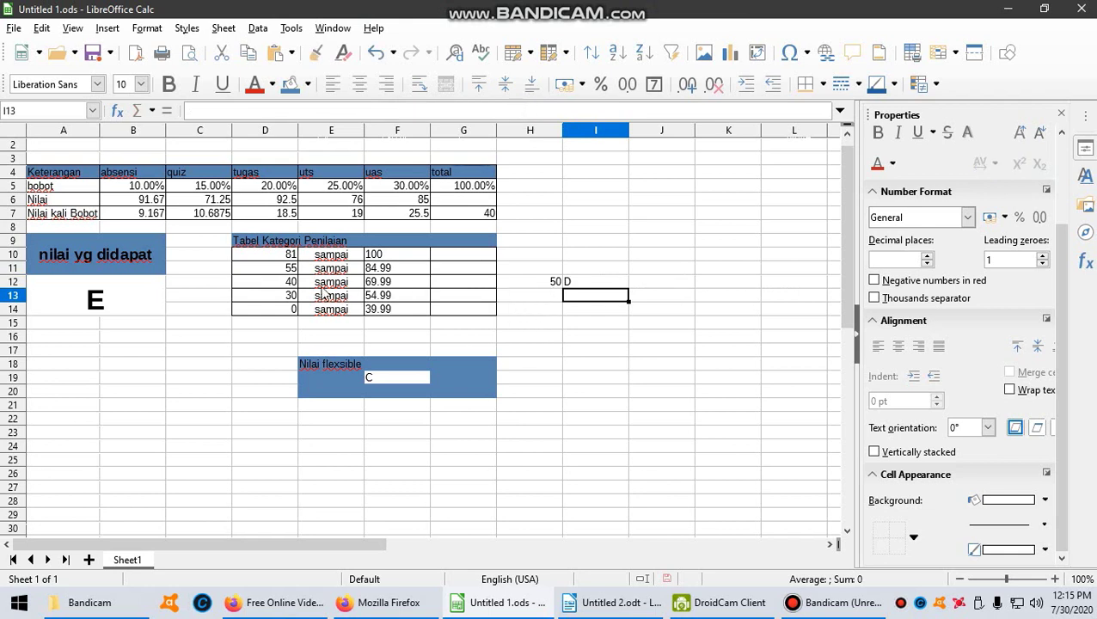
Open the grade formula in cell I12 to examine its cell references.
double_click(581, 283)
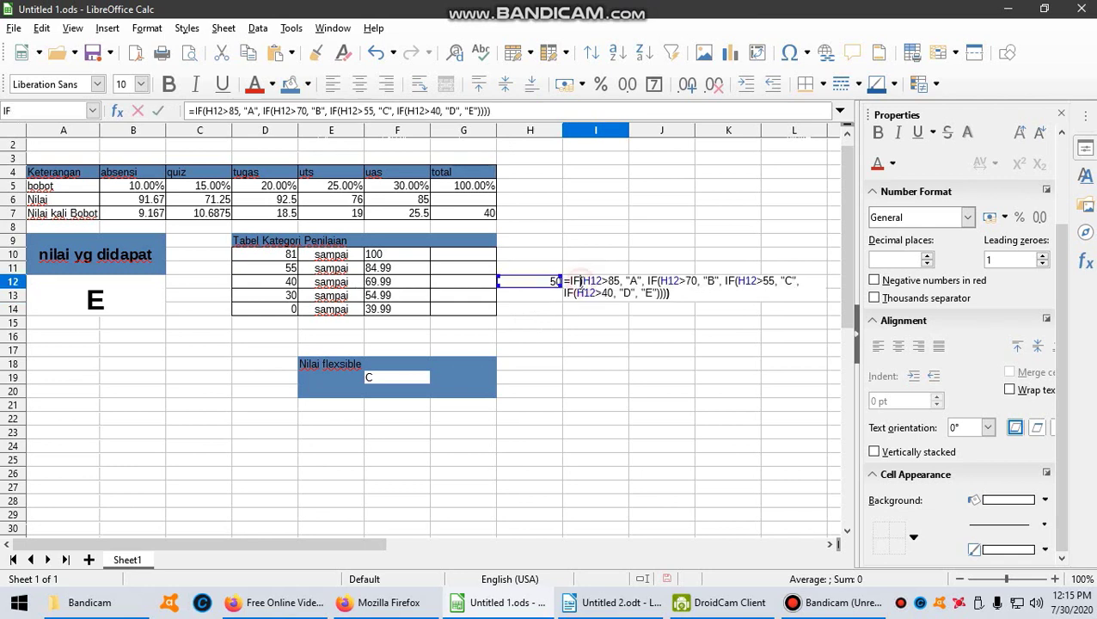